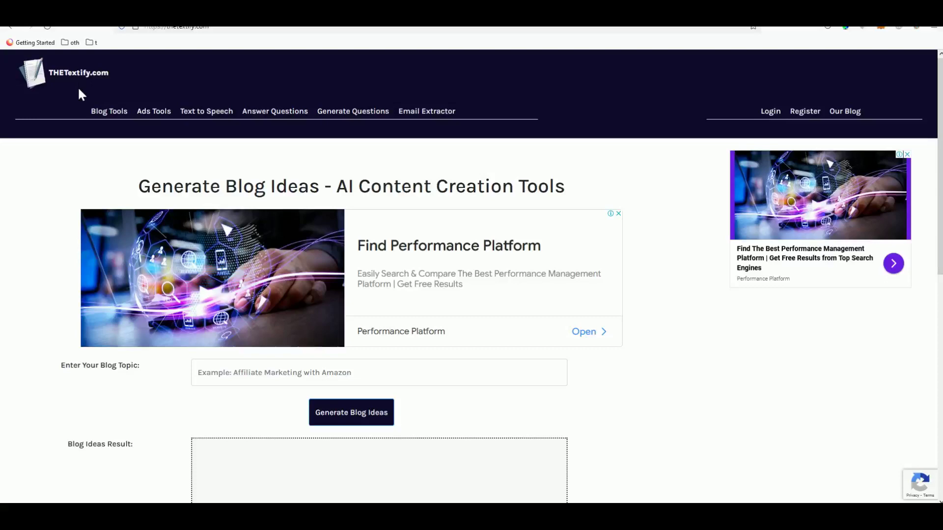
# Step: Reset the Generate Blog Ideas page to normal zoom, scrolled to the top, with the Blog Tools dropdown showing
pyautogui.scroll(4, 77, 86)
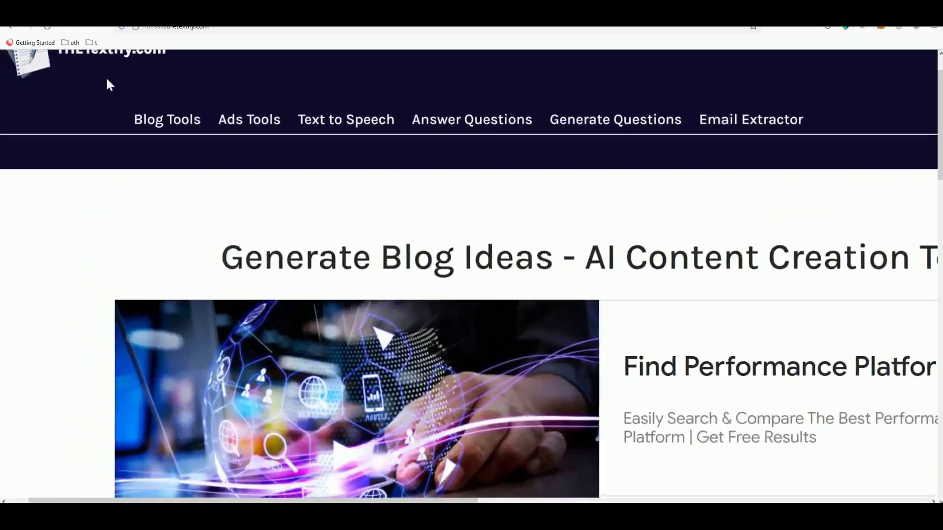
pyautogui.scroll(1, 109, 85)
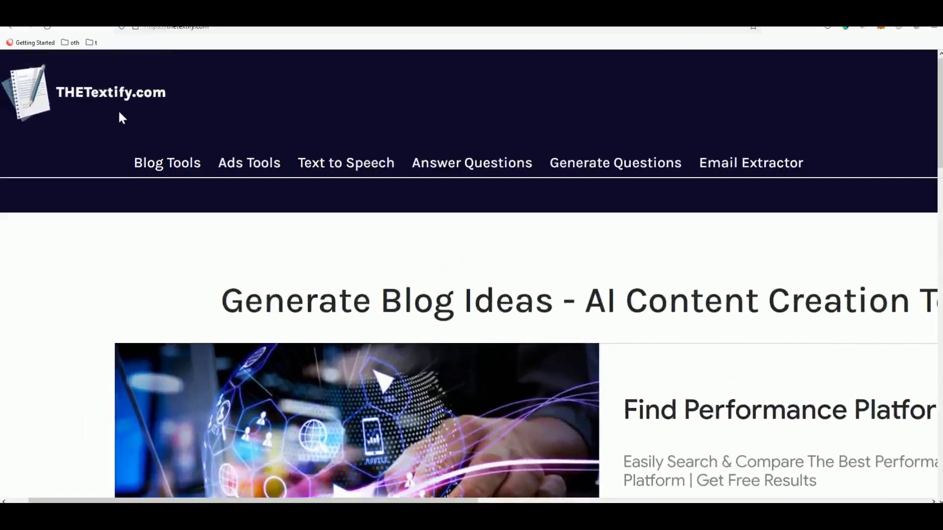
pyautogui.hotkey('ctrl', '0')
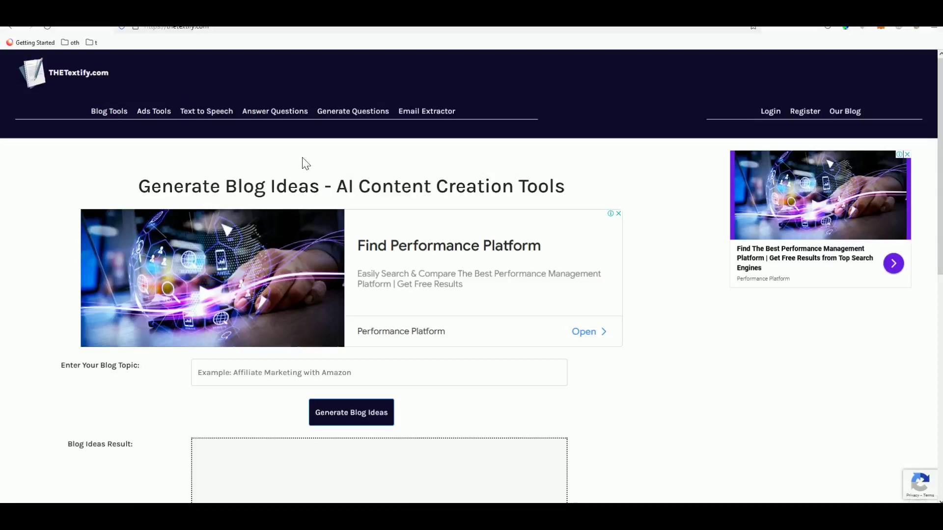
pyautogui.scroll(-2, 305, 167)
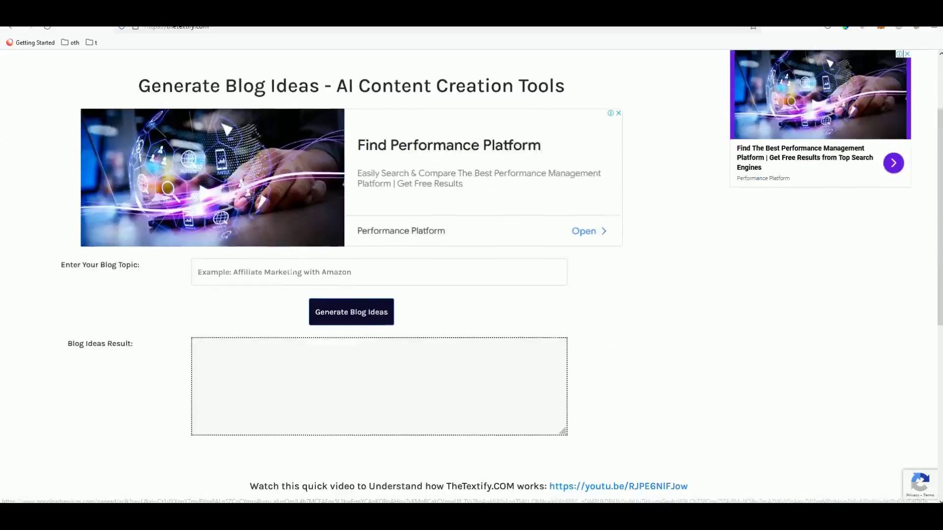
pyautogui.scroll(1, 288, 273)
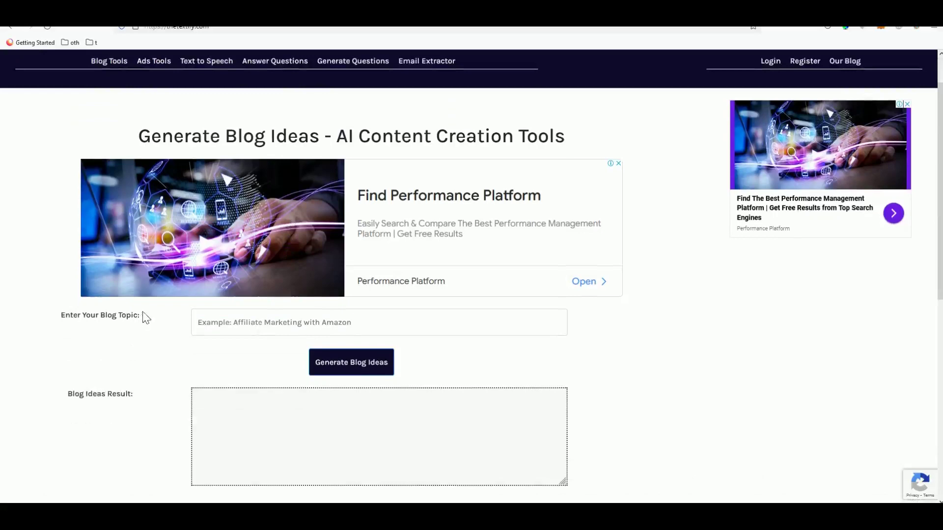
pyautogui.scroll(1, 146, 318)
pyautogui.moveTo(123, 116)
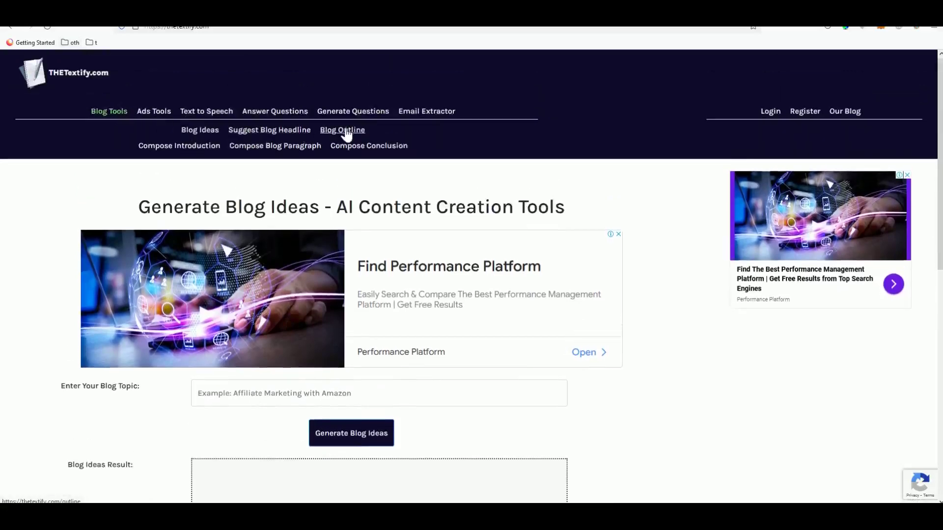
# Step: In the Blog Outline Generator, create a seven-question outline for the topic 'market crash 2009'
pyautogui.click(343, 131)
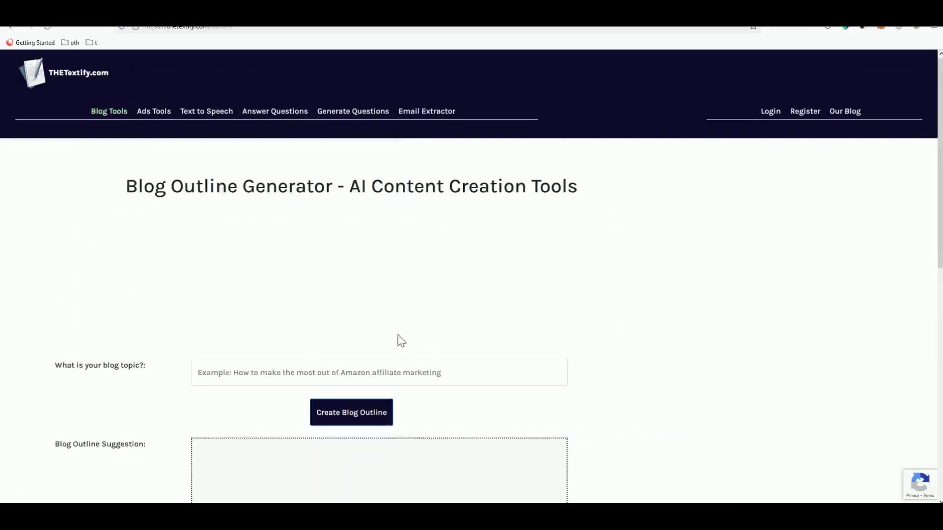
pyautogui.scroll(-1, 401, 340)
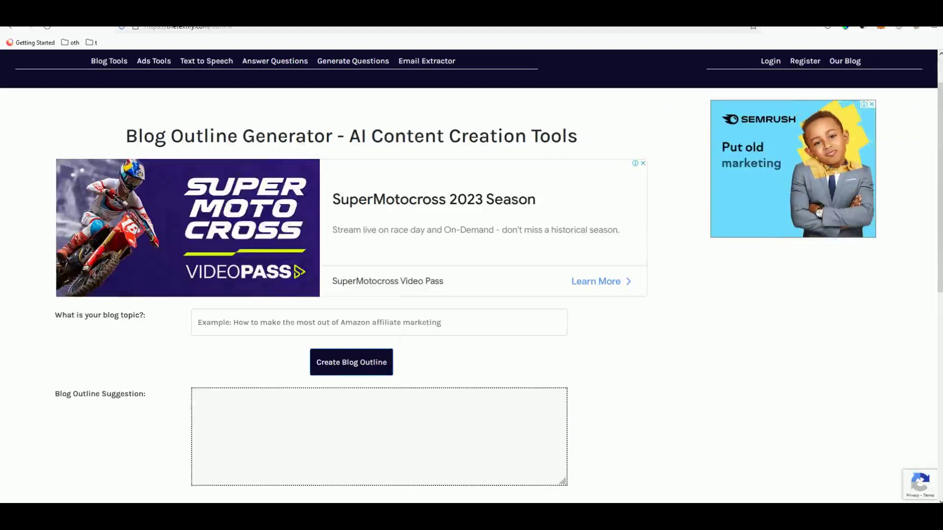
pyautogui.click(378, 322)
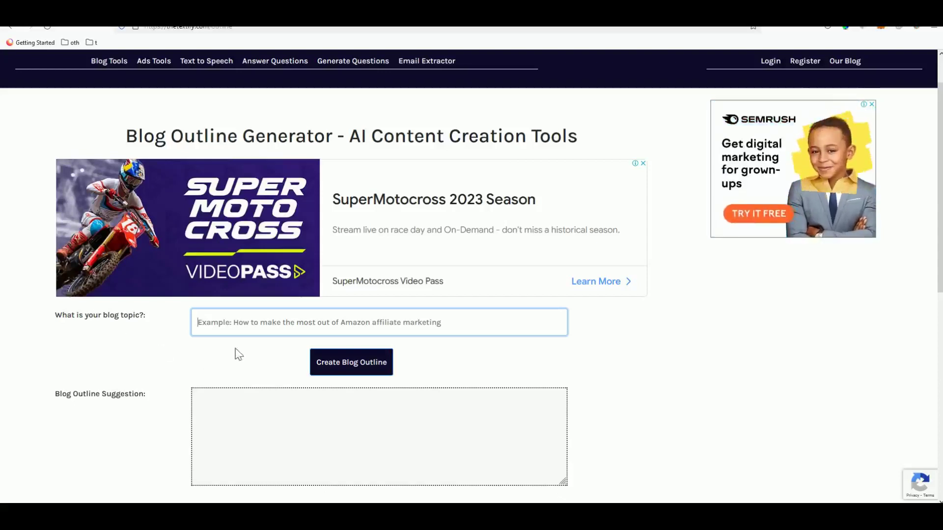
pyautogui.write('market crash 2009')
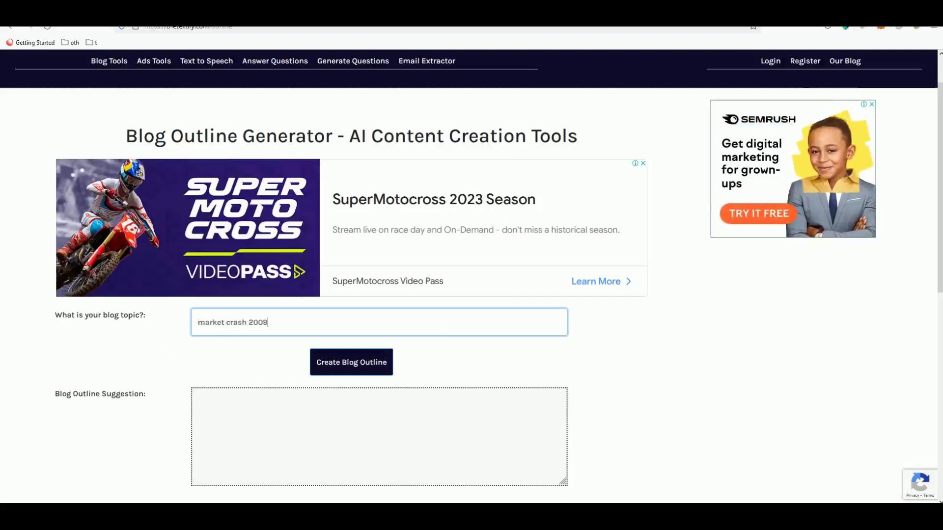
pyautogui.click(349, 370)
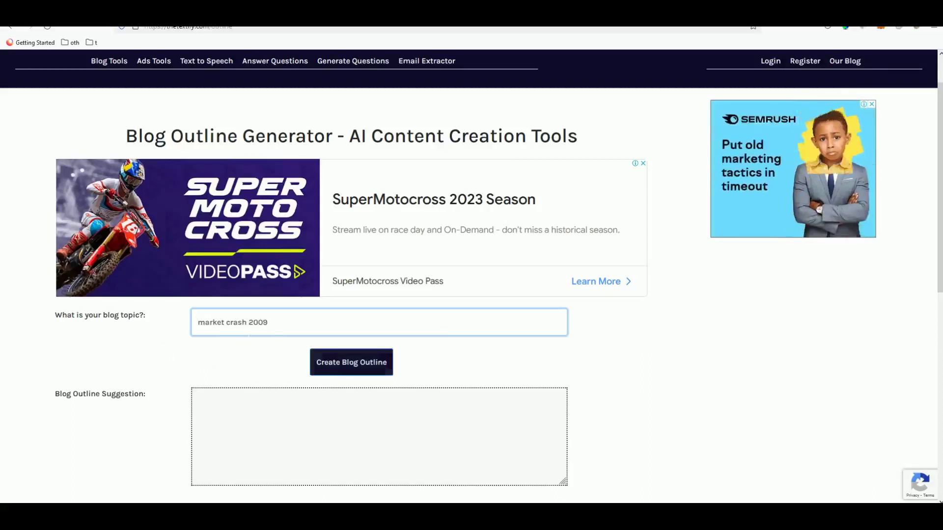
pyautogui.click(361, 368)
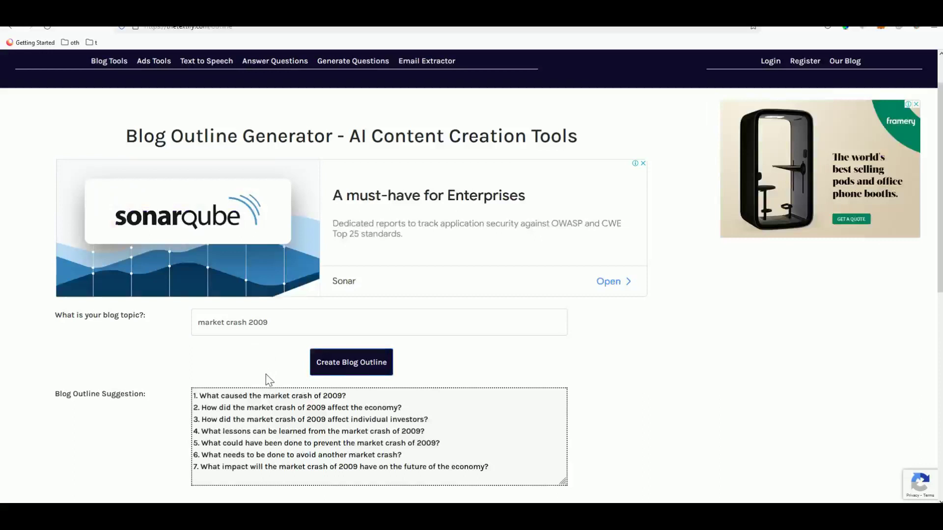
pyautogui.scroll(-1, 267, 374)
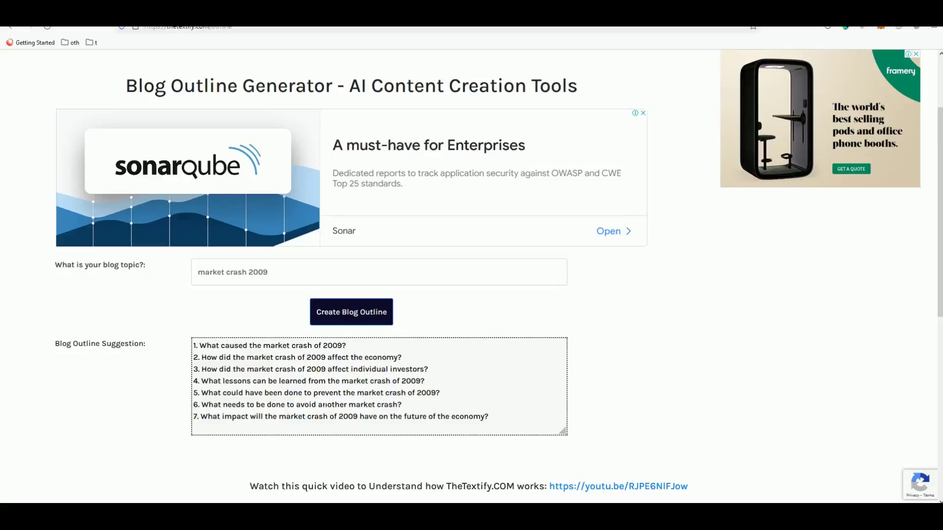
pyautogui.scroll(2, 309, 404)
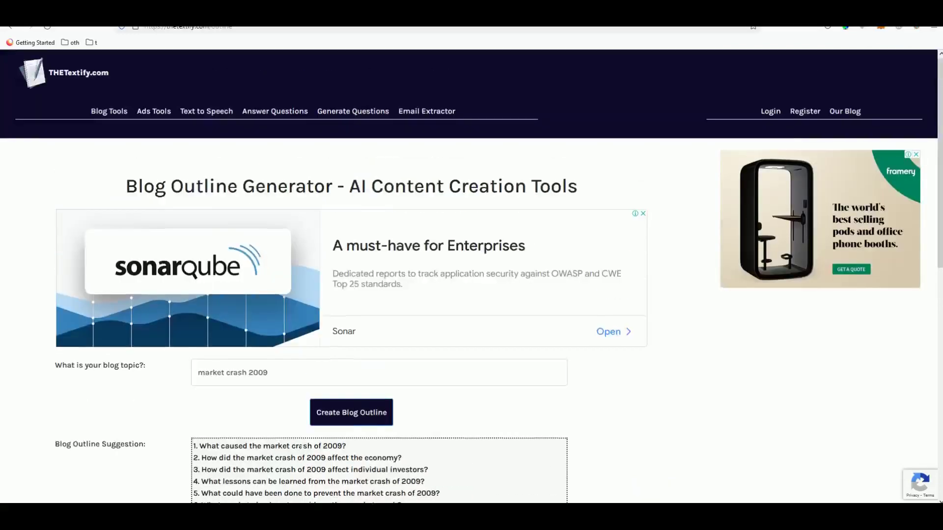
pyautogui.scroll(-1, 300, 446)
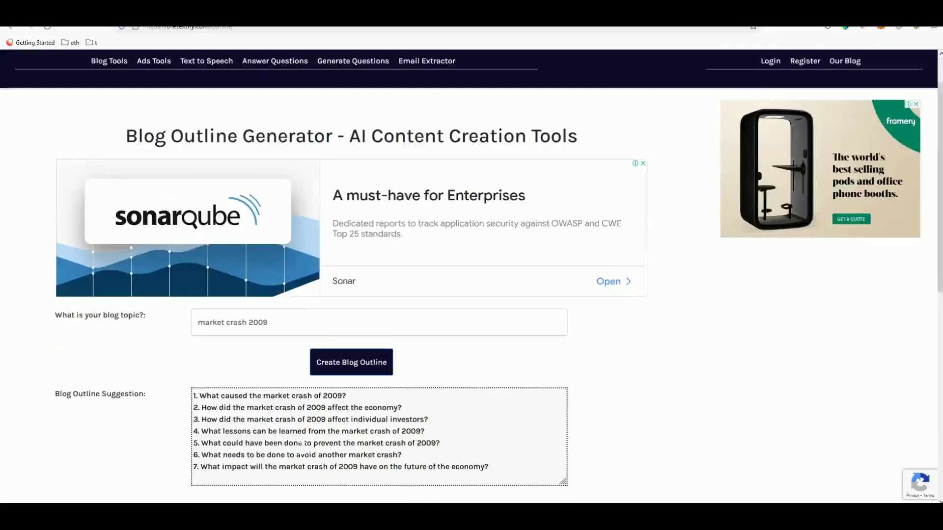
# Step: After a glance at ChatGPT, copy the outline line 'What caused the market crash of 2009?'
pyautogui.hotkey('ctrl', 'Tab')
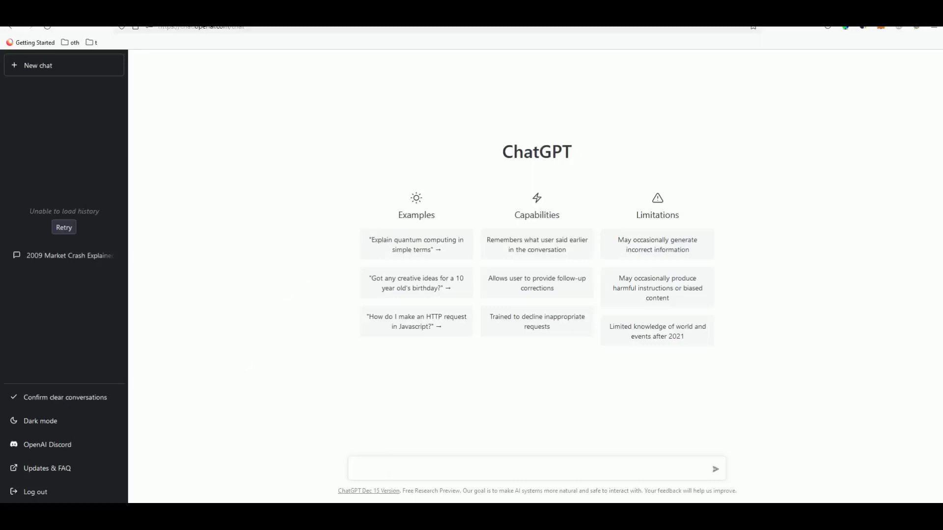
pyautogui.hotkey('ctrl', 'shift', 'Tab')
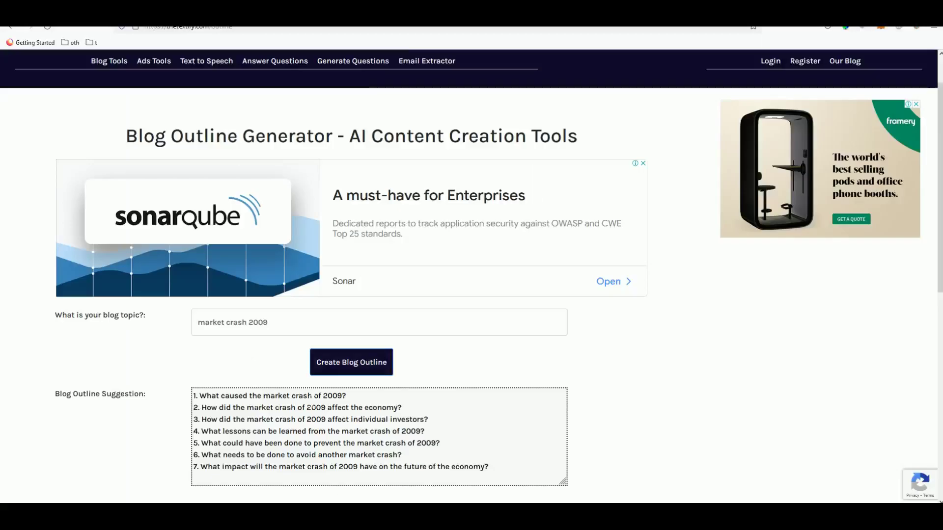
pyautogui.tripleClick(234, 396)
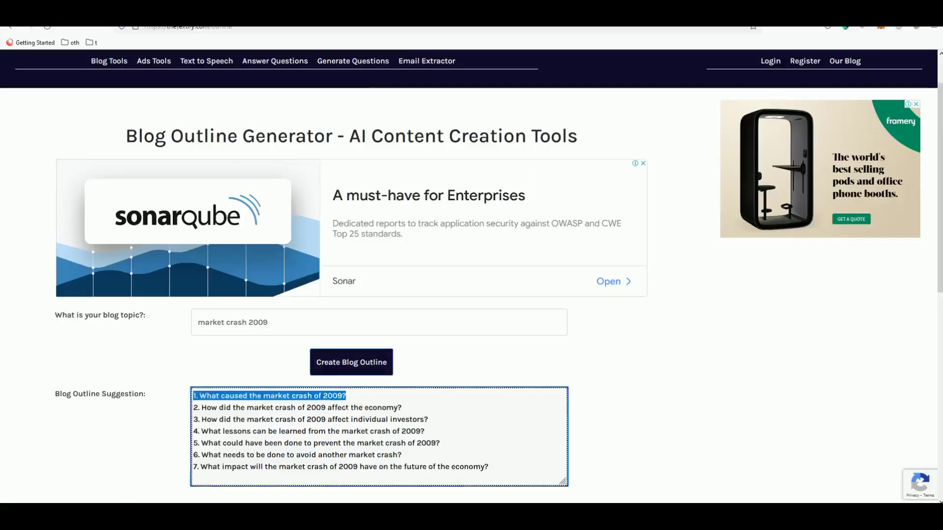
pyautogui.doubleClick(234, 396)
pyautogui.tripleClick(234, 395)
pyautogui.click(235, 396)
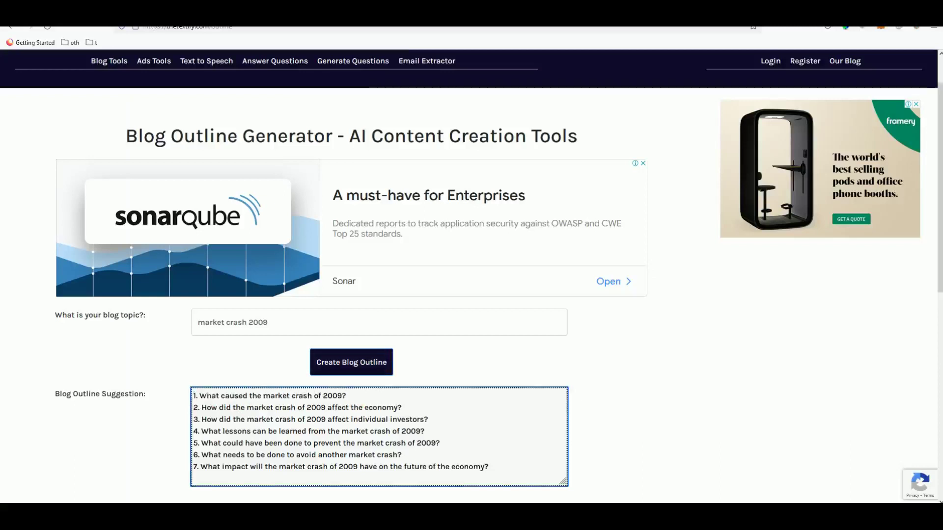
pyautogui.moveTo(200, 396); pyautogui.dragTo(346, 396)
pyautogui.rightClick(336, 400)
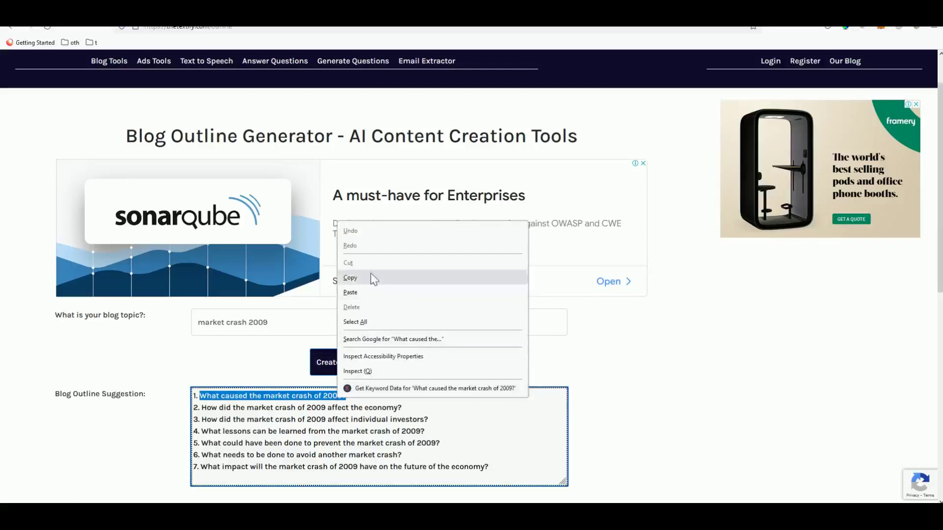
pyautogui.click(373, 275)
# Step: Paste the crash-causes question into ChatGPT and send it, retrying when the response fails
pyautogui.click(93, 15)
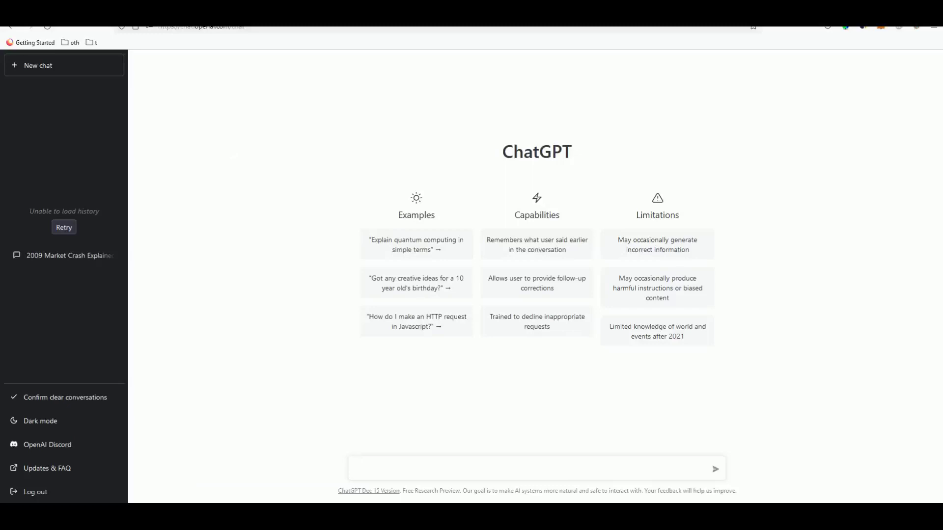
pyautogui.click(356, 469)
pyautogui.hotkey('ctrl', 'v')
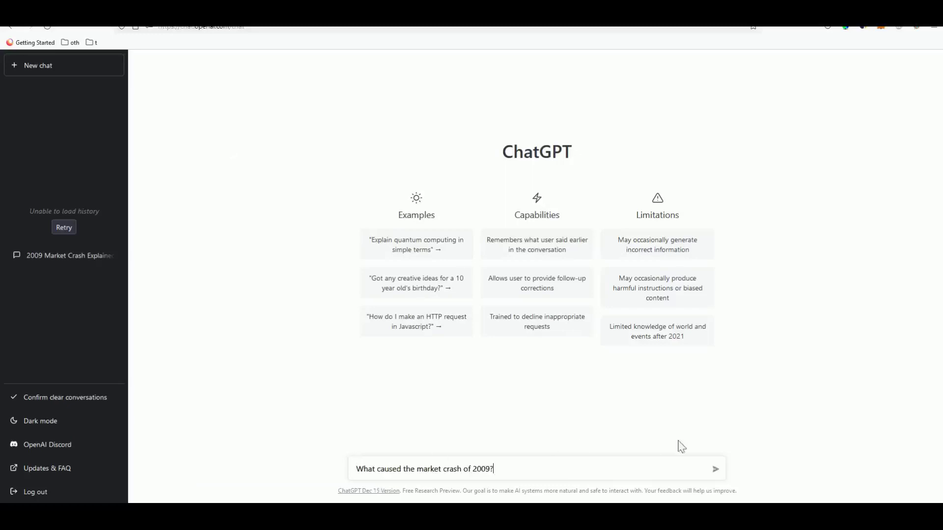
pyautogui.click(716, 470)
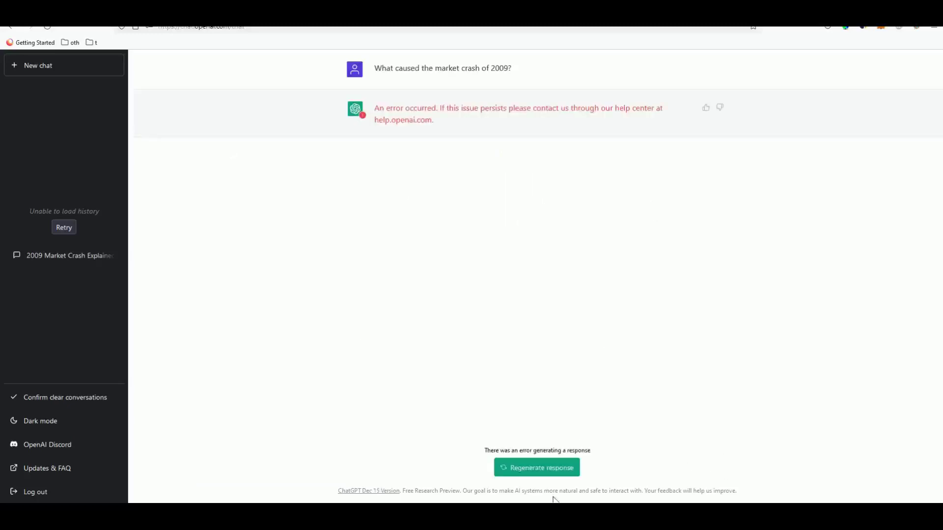
pyautogui.click(560, 472)
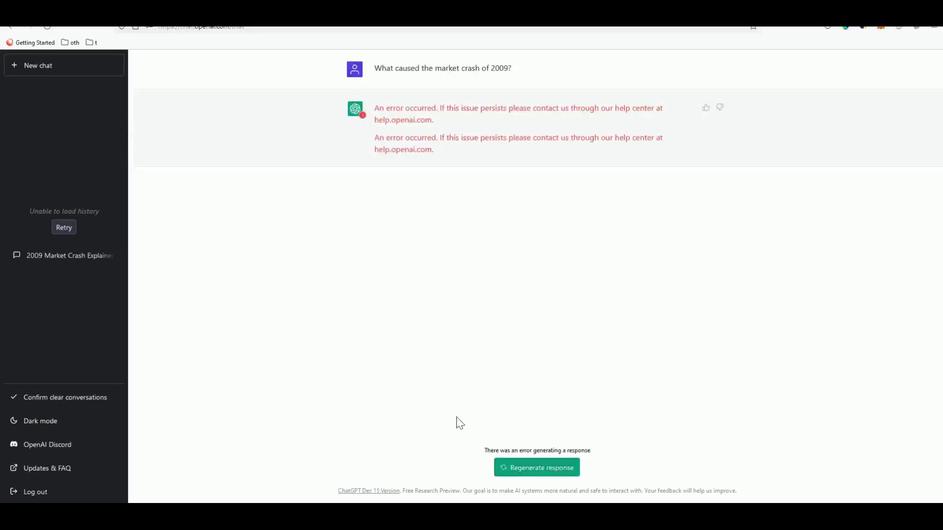
# Step: Reload ChatGPT, resend 'What caused the market crash of 2009?', and go back to the outline
pyautogui.press('F5')
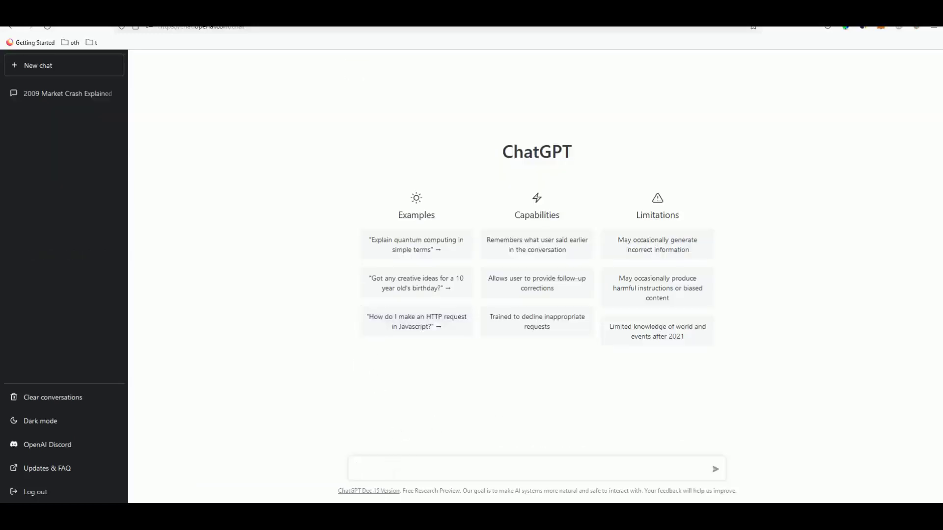
pyautogui.hotkey('ctrl', 'v')
pyautogui.click(715, 470)
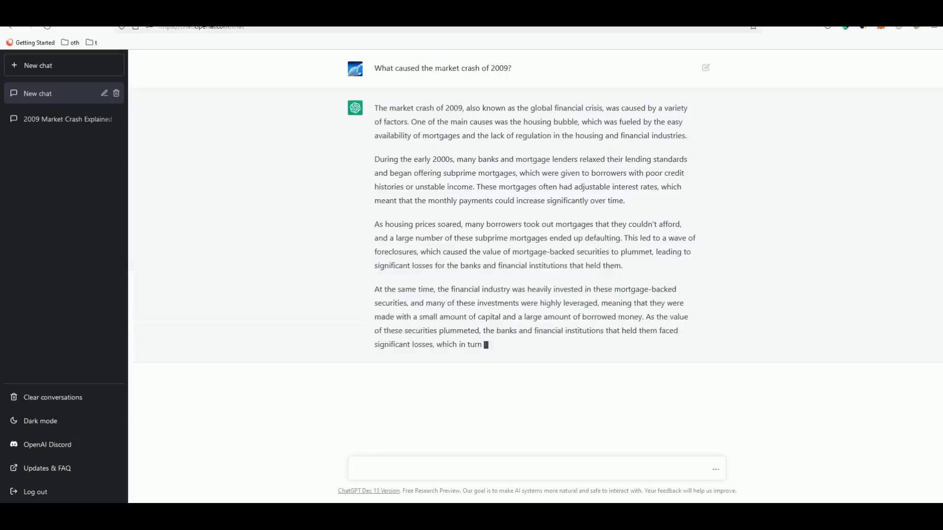
pyautogui.hotkey('ctrl', 'Tab')
# Step: Return to ChatGPT's answer on the 2009 crash causes and scroll back to its beginning
pyautogui.scroll(1, 105, 136)
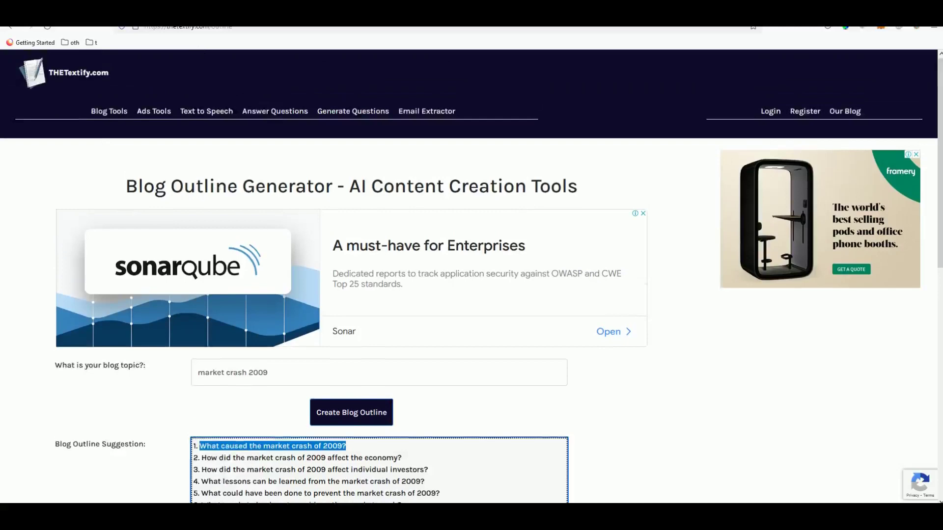
pyautogui.scroll(-2, 105, 136)
pyautogui.scroll(-1, 471, 270)
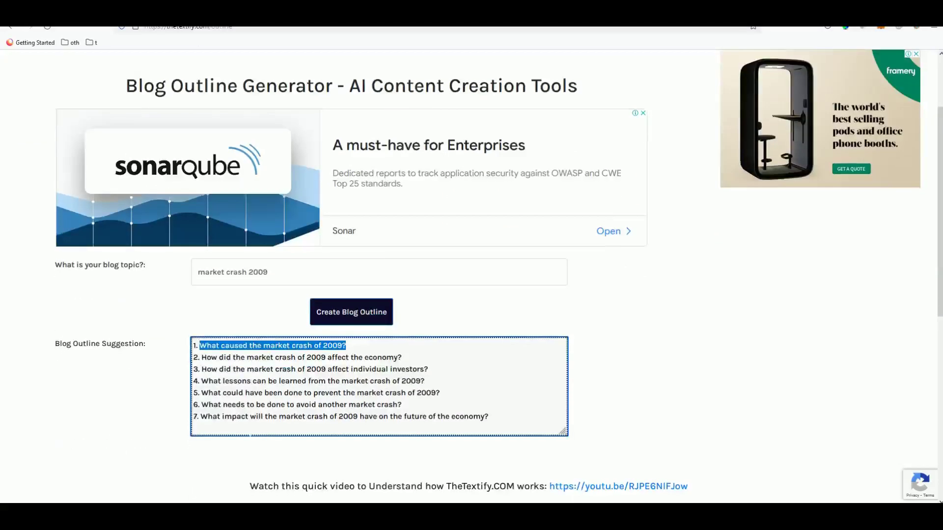
pyautogui.scroll(2, 472, 275)
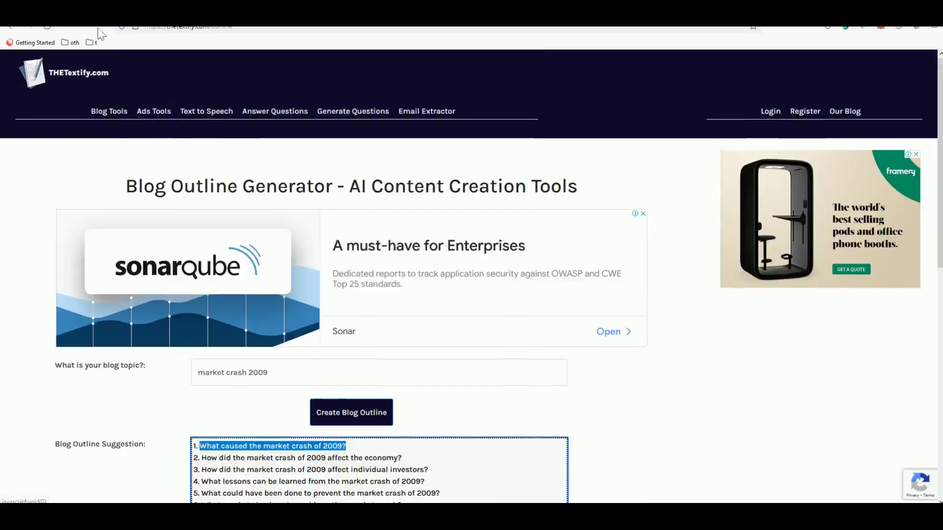
pyautogui.click(101, 12)
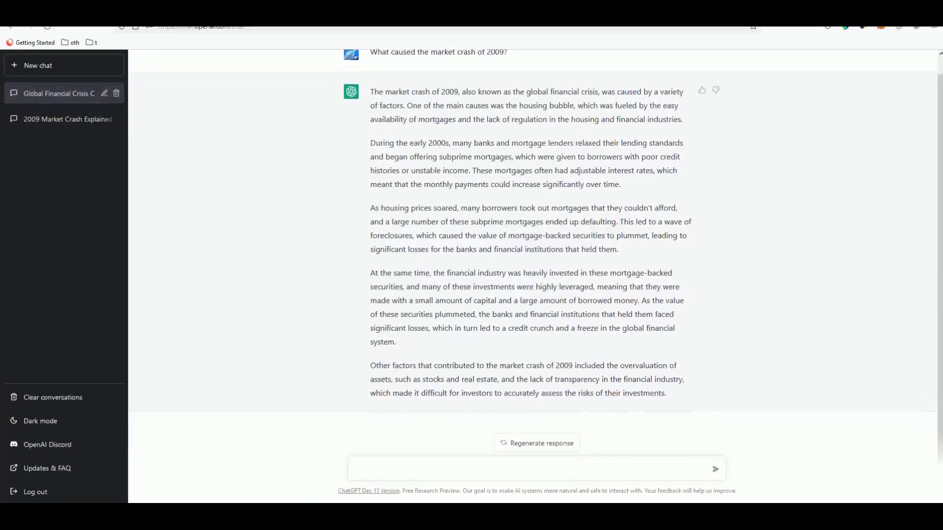
pyautogui.scroll(1, 434, 174)
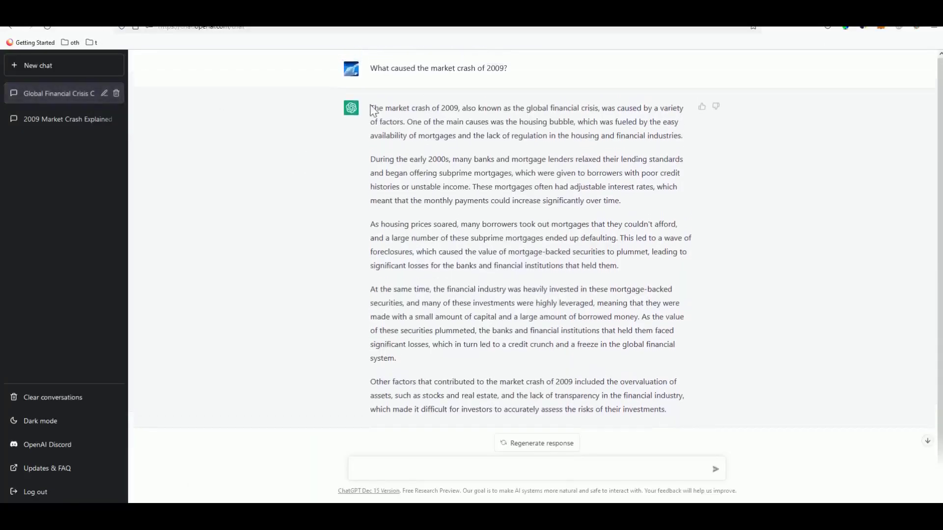
pyautogui.moveTo(370, 110); pyautogui.dragTo(695, 415)
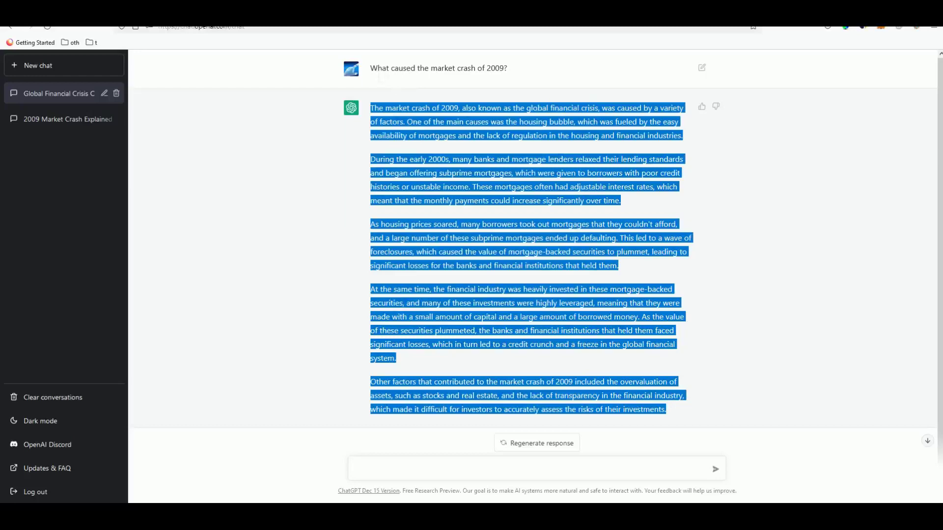
pyautogui.click(491, 150)
pyautogui.click(378, 113)
pyautogui.moveTo(378, 113); pyautogui.dragTo(469, 122)
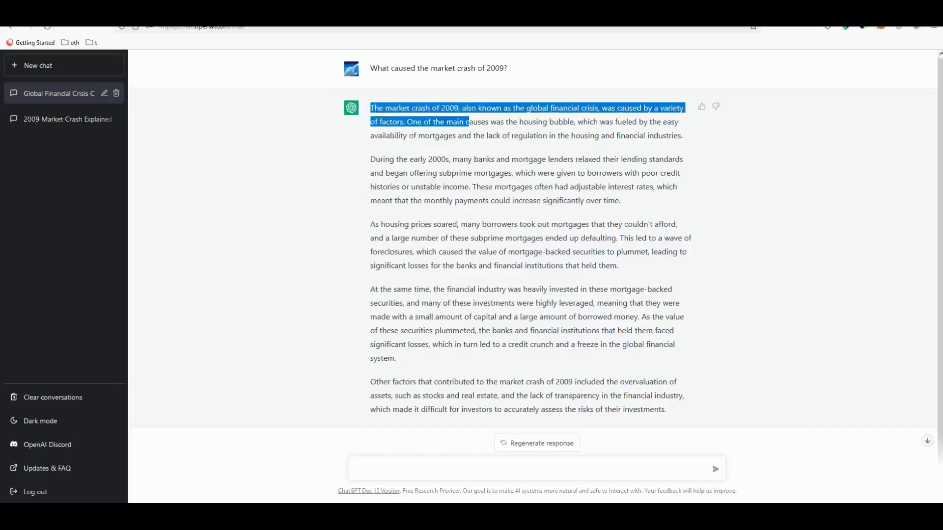
pyautogui.scroll(-1, 458, 172)
pyautogui.click(458, 172)
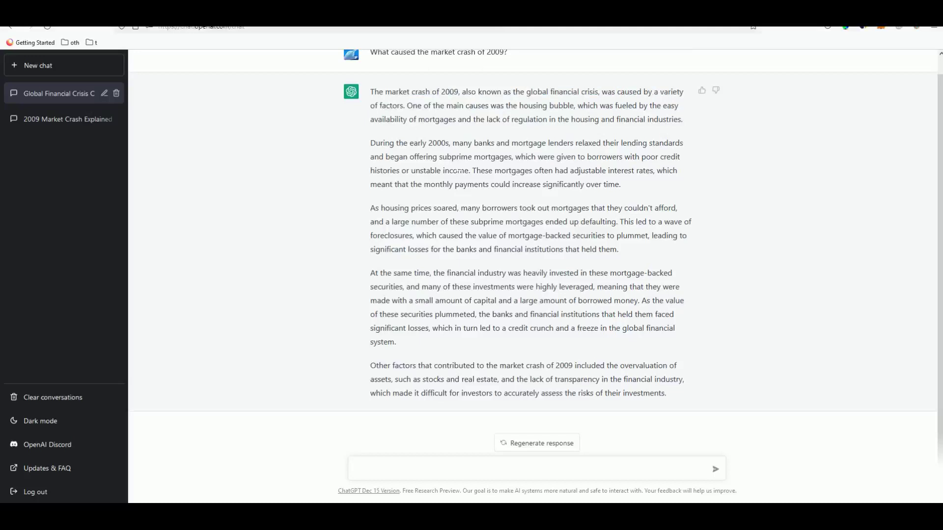
pyautogui.scroll(1, 409, 220)
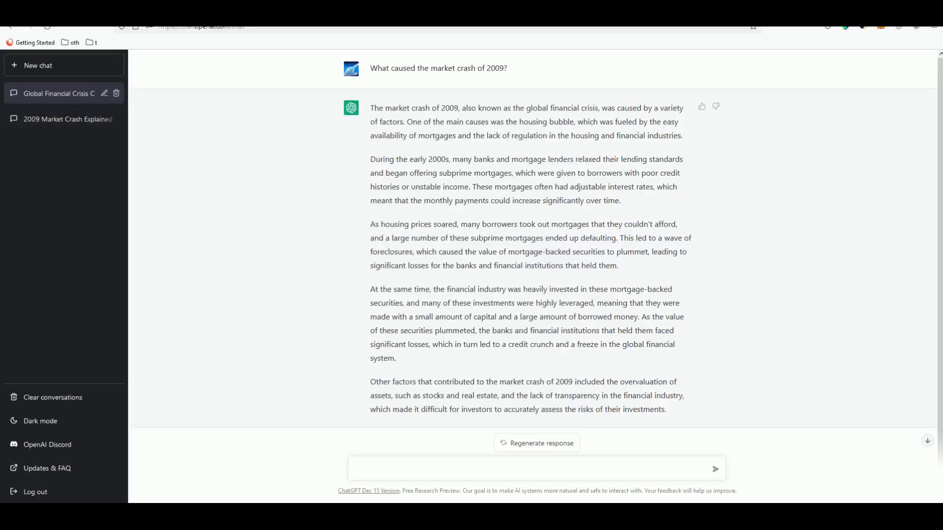
# Step: Copy 'What caused the market crash of 2009?' from ChatGPT into a blank Notepad document
pyautogui.moveTo(709, 274); pyautogui.dragTo(413, 190)
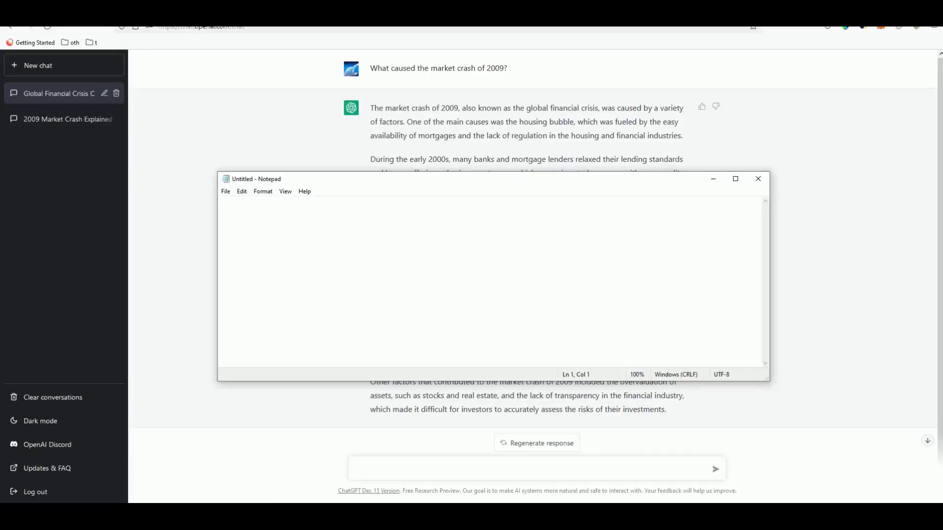
pyautogui.tripleClick(401, 70)
pyautogui.rightClick(401, 74)
pyautogui.click(402, 81)
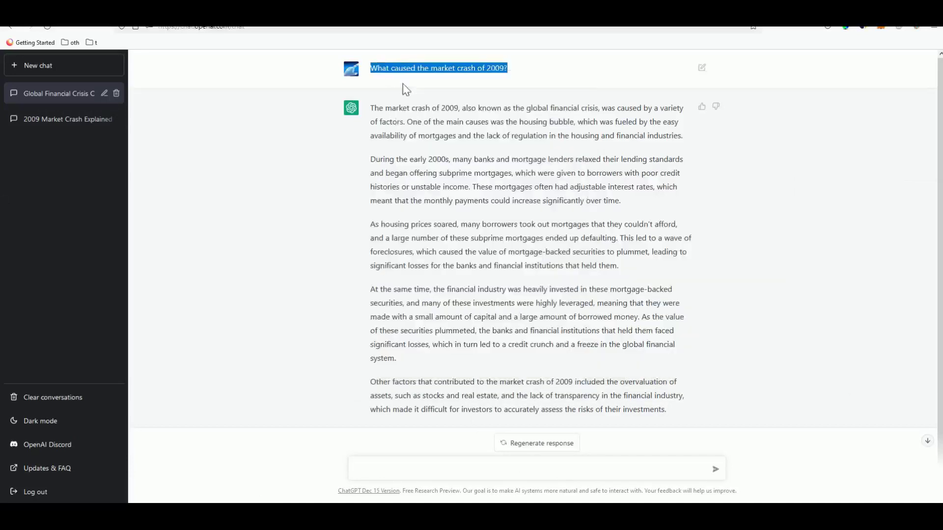
pyautogui.hotkey('alt', 'Tab')
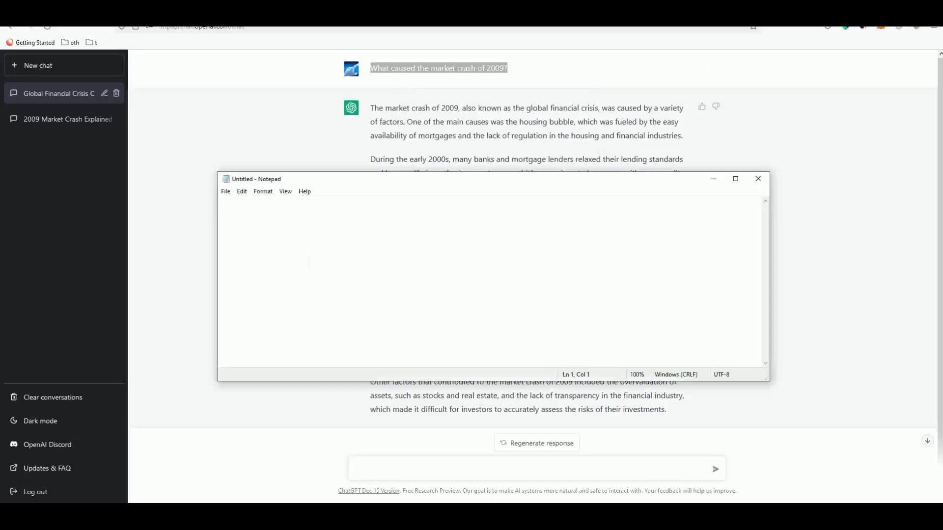
pyautogui.hotkey('ctrl', 'v')
# Step: Paste ChatGPT's full five-paragraph answer into Notepad below the question
pyautogui.click(349, 153)
pyautogui.moveTo(369, 107); pyautogui.dragTo(702, 412)
pyautogui.rightClick(608, 332)
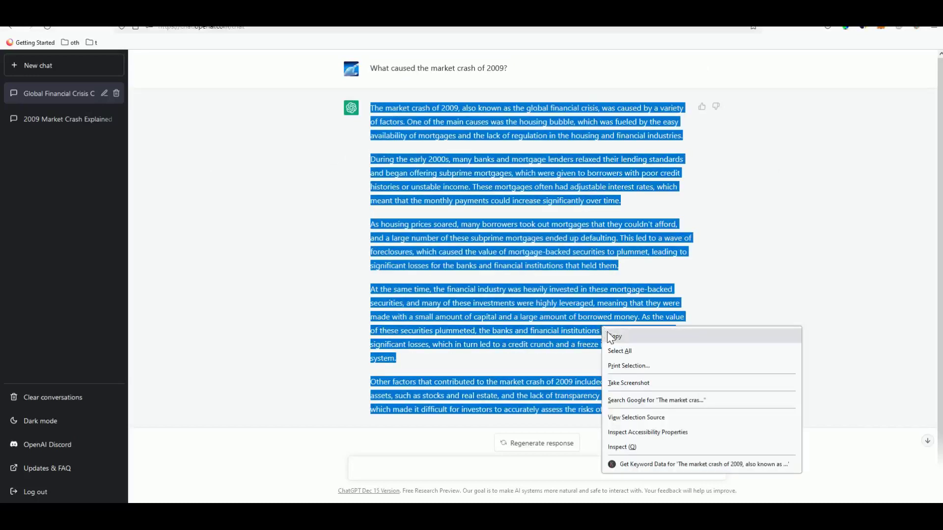
pyautogui.click(615, 337)
pyautogui.hotkey('alt', 'Tab')
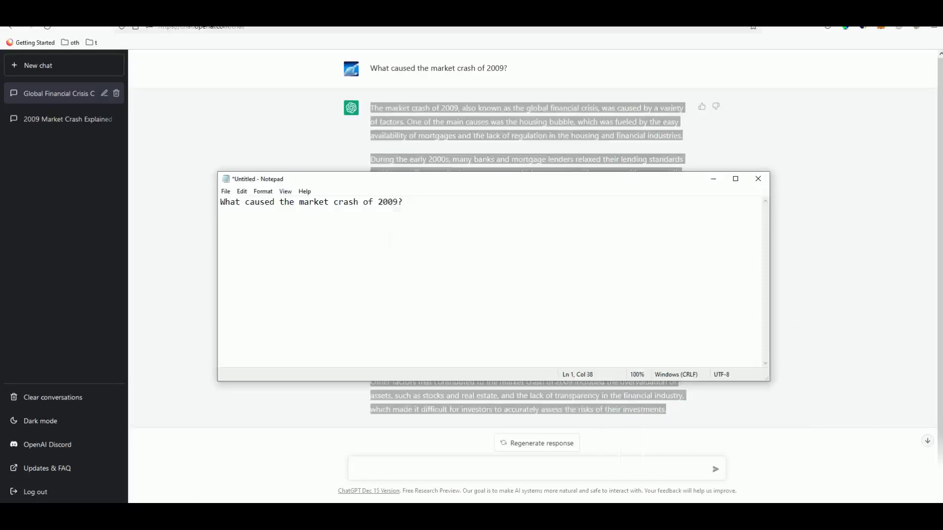
pyautogui.press('Return')
pyautogui.press('Return')
pyautogui.hotkey('ctrl', 'v')
# Step: Resize the Notepad window so the whole question and answer are visible
pyautogui.scroll(3, 491, 285)
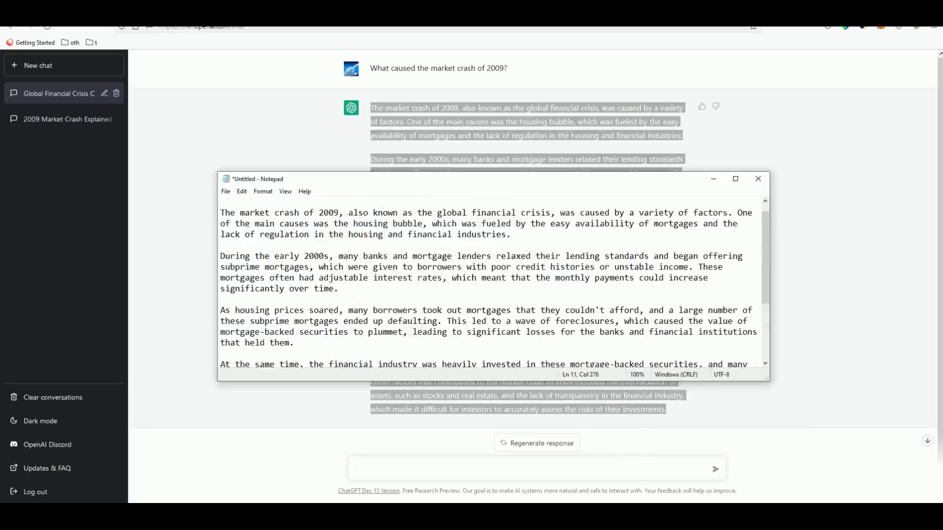
pyautogui.moveTo(669, 172); pyautogui.dragTo(641, 72)
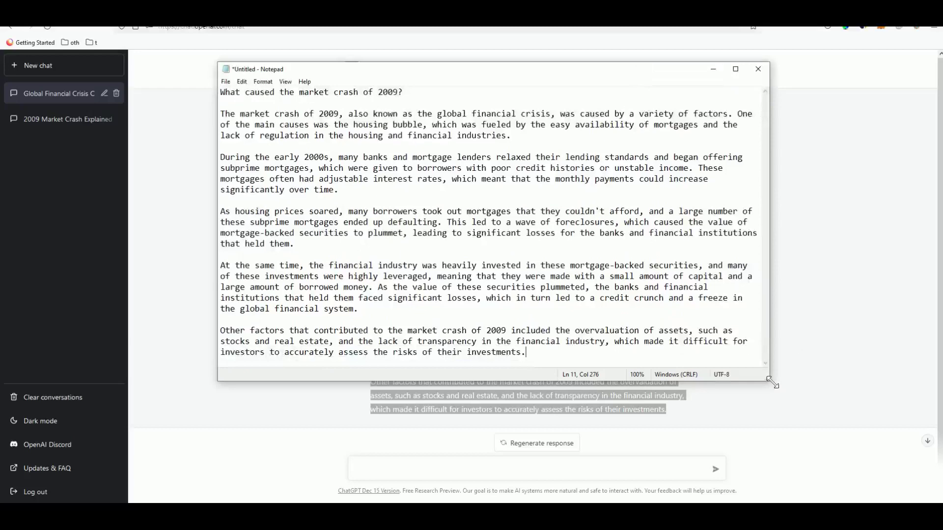
pyautogui.moveTo(772, 383); pyautogui.dragTo(799, 428)
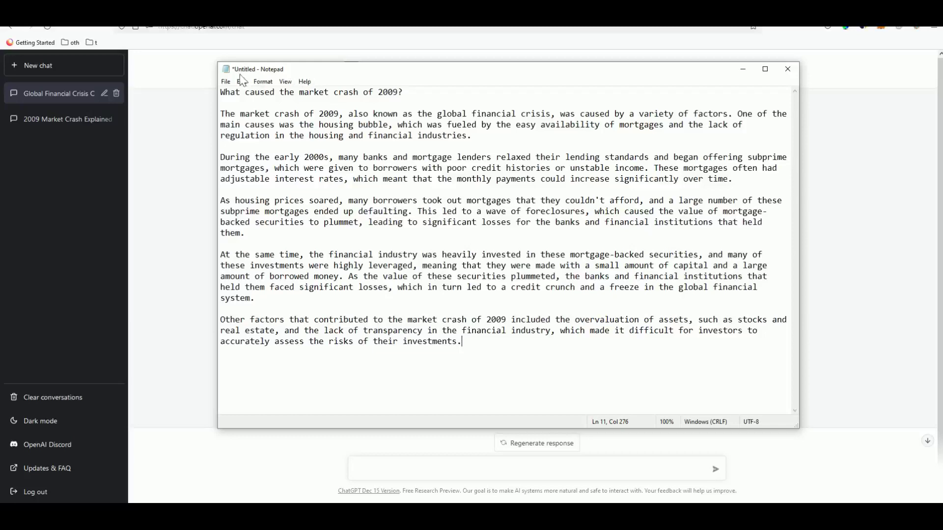
pyautogui.moveTo(223, 109); pyautogui.dragTo(230, 110)
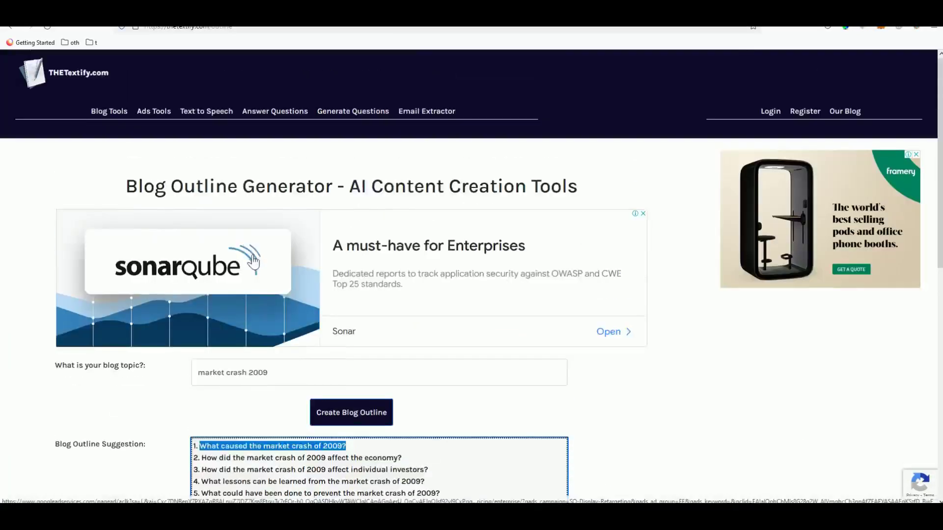
# Step: Copy outline line 2, 'How did the market crash of 2009 affect the economy?', then return to ChatGPT
pyautogui.click(112, 114)
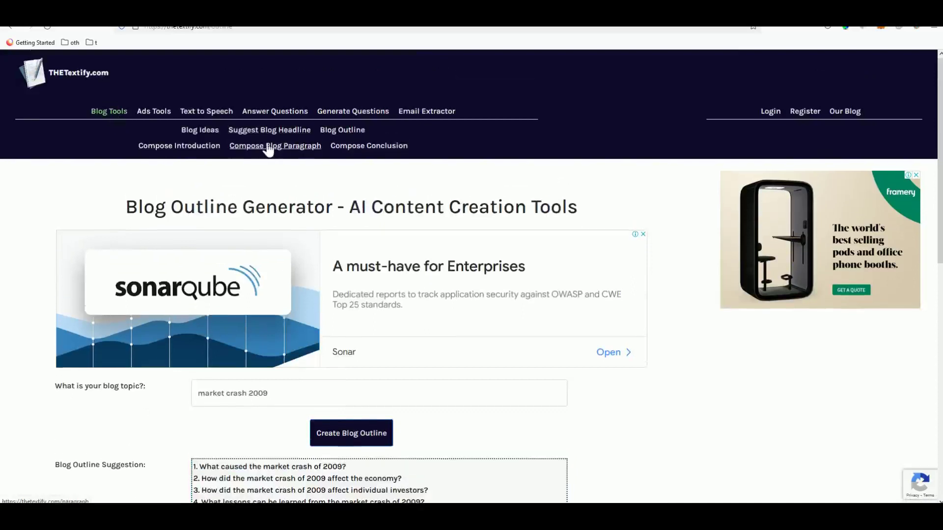
pyautogui.click(356, 476)
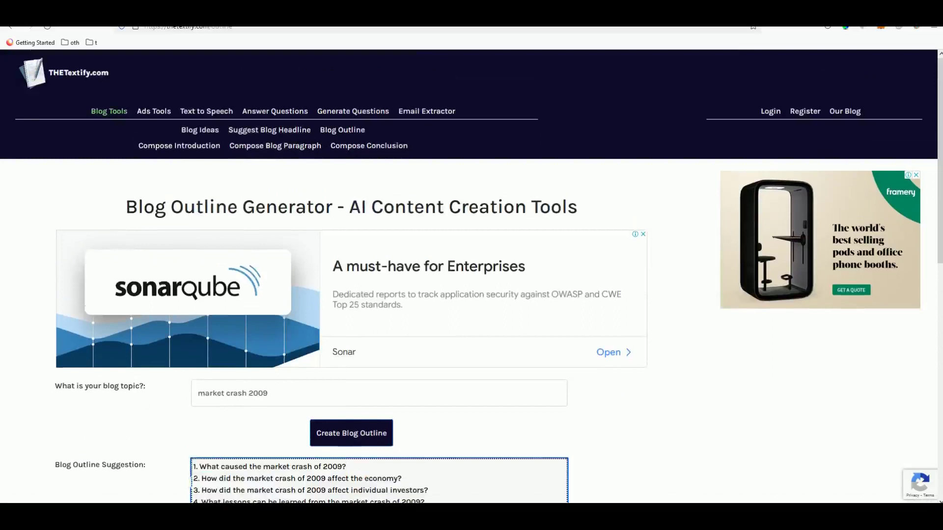
pyautogui.moveTo(199, 467); pyautogui.dragTo(346, 467)
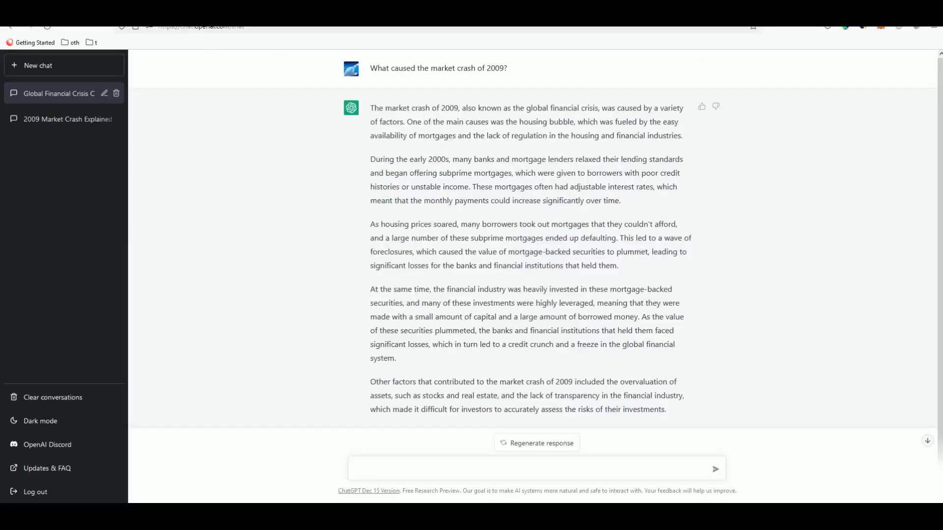
pyautogui.click(409, 135)
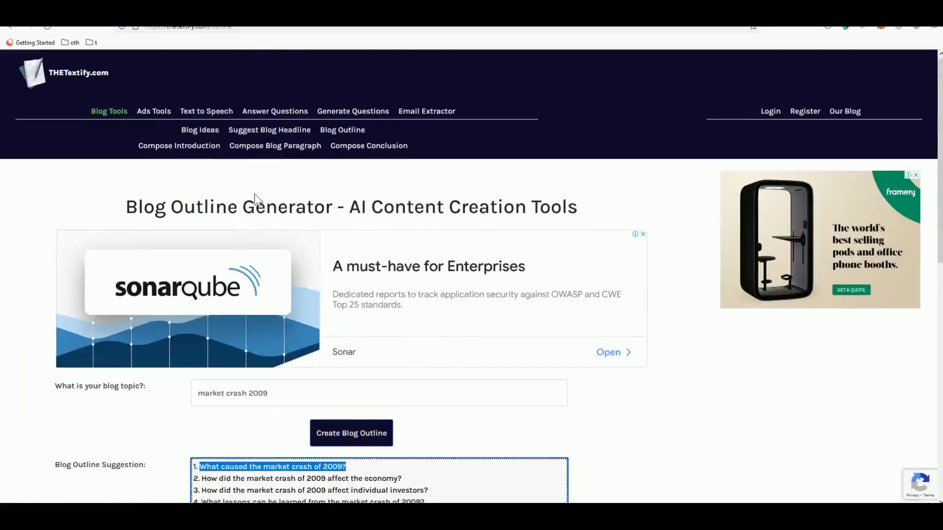
pyautogui.scroll(-2, 268, 207)
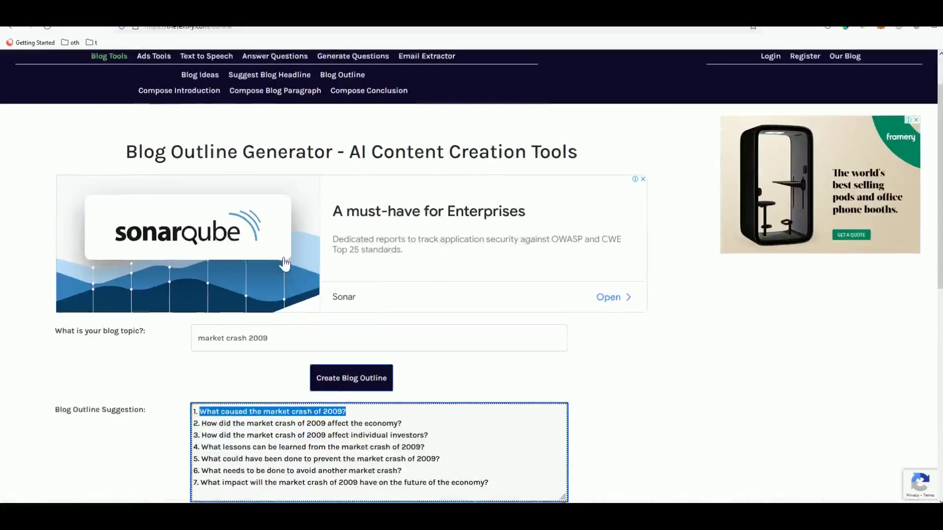
pyautogui.scroll(-2, 284, 264)
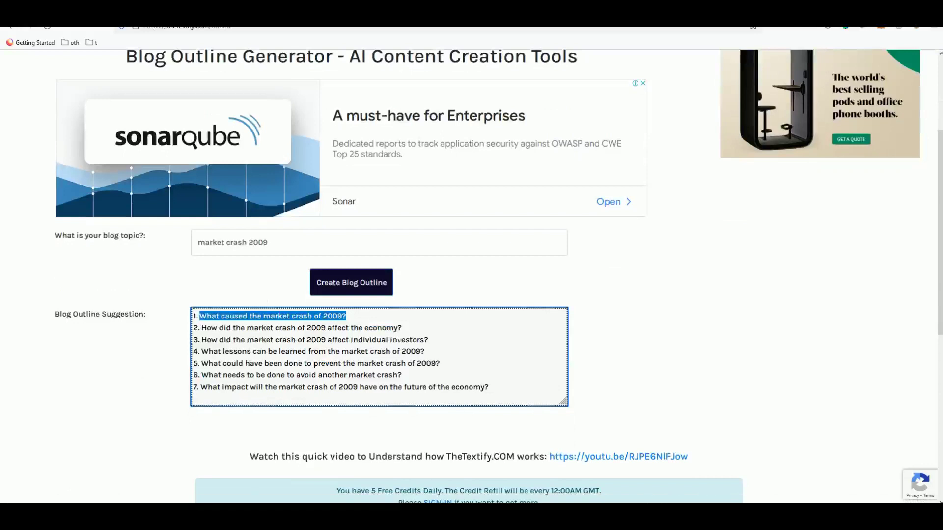
pyautogui.moveTo(403, 328); pyautogui.dragTo(204, 330)
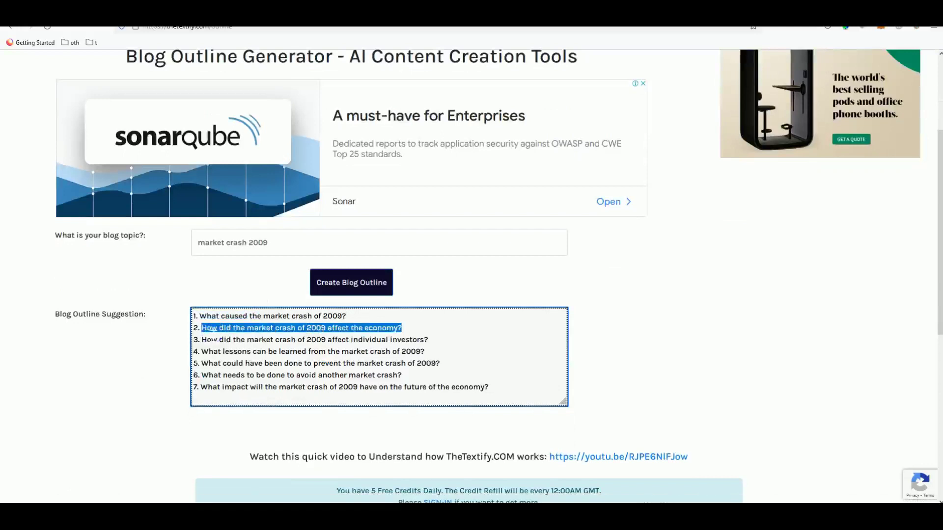
pyautogui.rightClick(211, 329)
pyautogui.click(231, 385)
pyautogui.hotkey('ctrl', 'Tab')
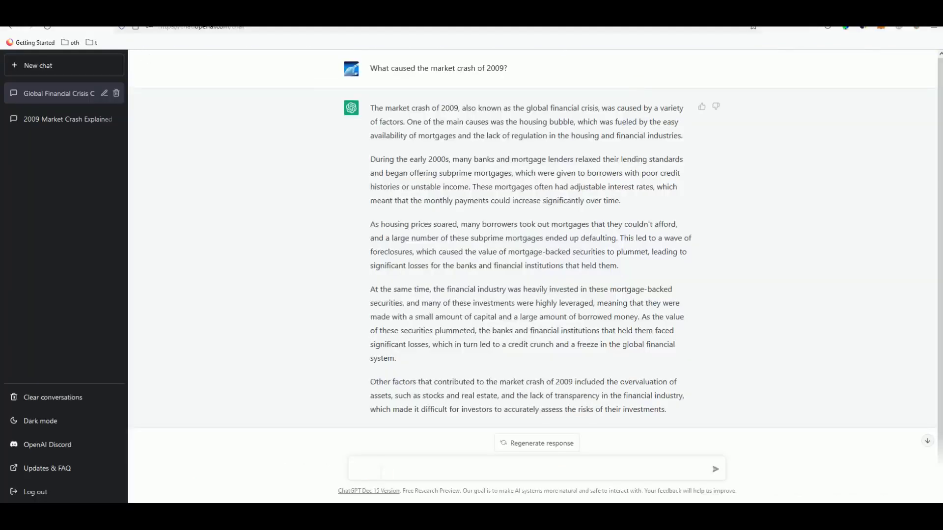
# Step: Send 'How did the market crash of 2009 affect the economy?' as a new ChatGPT message
pyautogui.hotkey('ctrl', 'v')
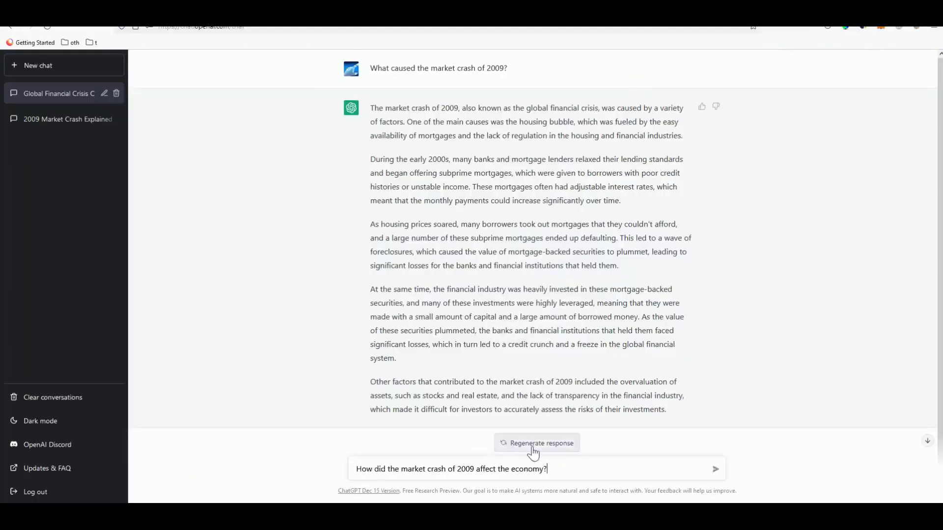
pyautogui.click(717, 470)
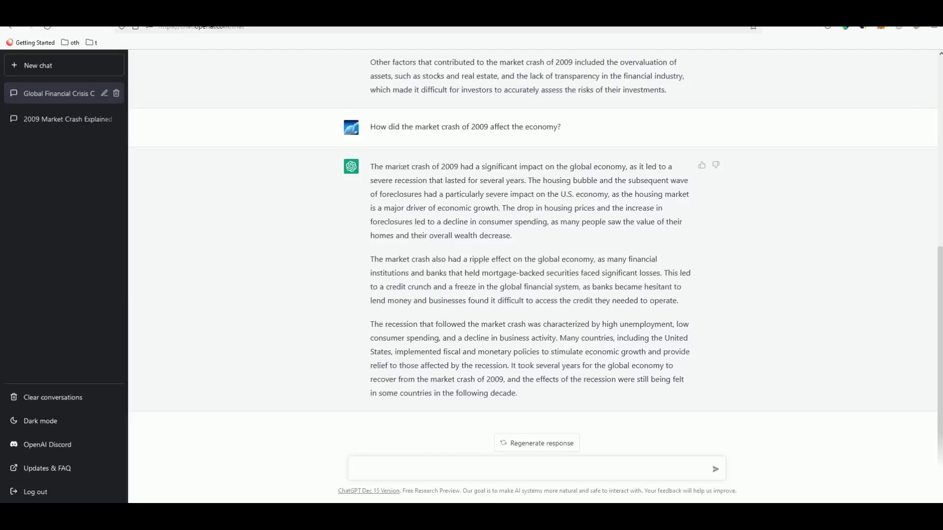
# Step: Copy the economy question from ChatGPT into Notepad below the first answer
pyautogui.moveTo(371, 127); pyautogui.dragTo(563, 139)
pyautogui.rightClick(562, 139)
pyautogui.click(572, 142)
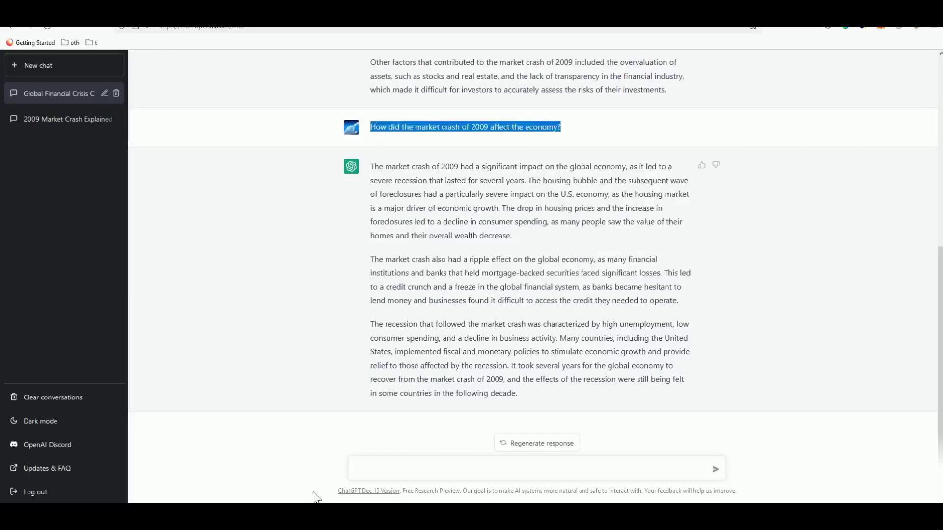
pyautogui.hotkey('alt', 'Tab')
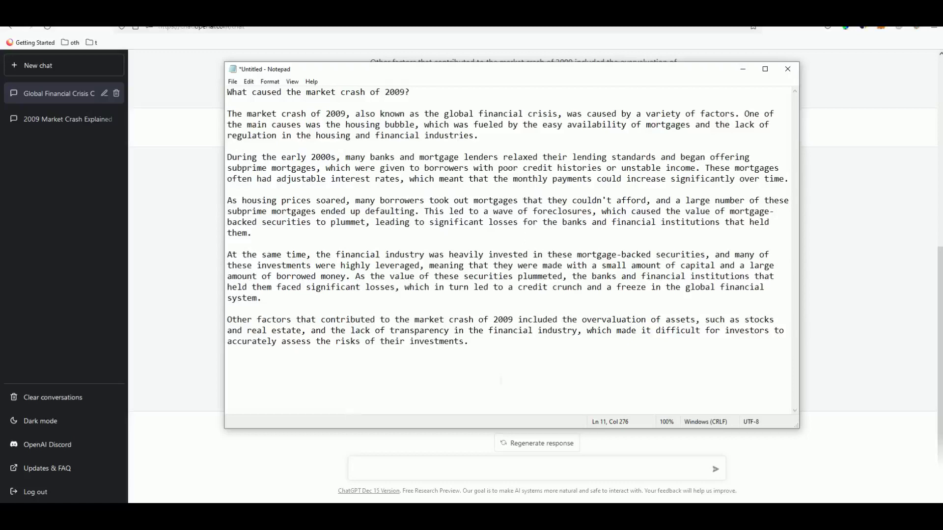
pyautogui.press('Return')
pyautogui.press('Return')
pyautogui.hotkey('ctrl', 'v')
pyautogui.hotkey('alt', 'Tab')
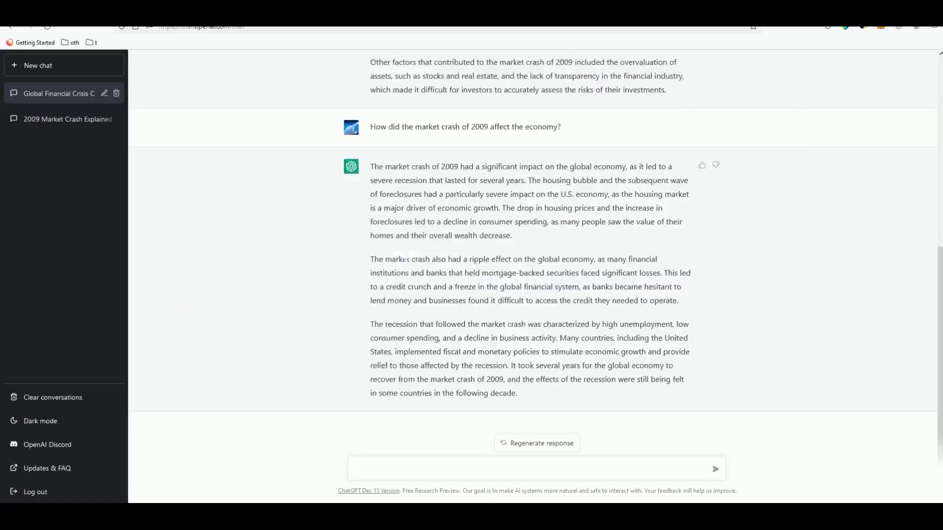
# Step: Paste ChatGPT's economy answer into Notepad beneath the economy question
pyautogui.moveTo(520, 395); pyautogui.dragTo(388, 177)
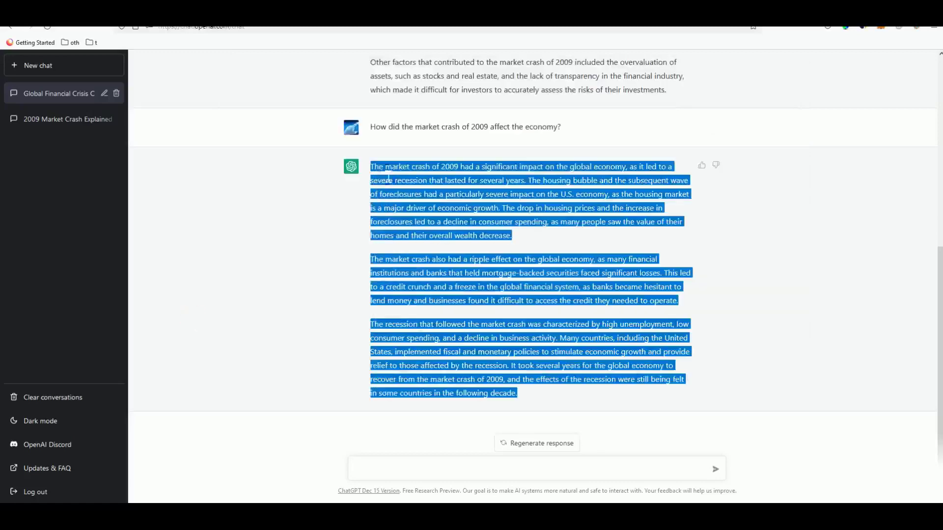
pyautogui.rightClick(388, 177)
pyautogui.click(411, 196)
pyautogui.hotkey('alt', 'Tab')
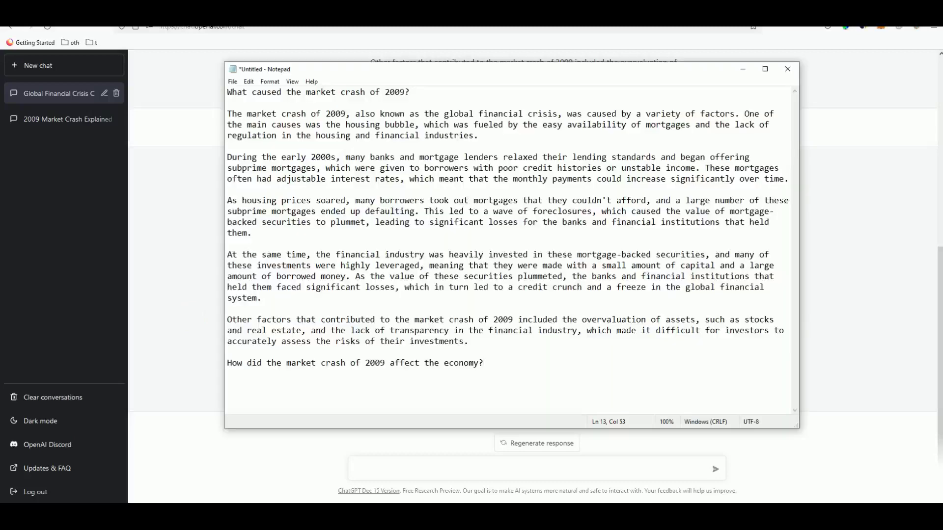
pyautogui.press('Return')
pyautogui.press('Return')
pyautogui.hotkey('ctrl', 'v')
pyautogui.scroll(5, 509, 250)
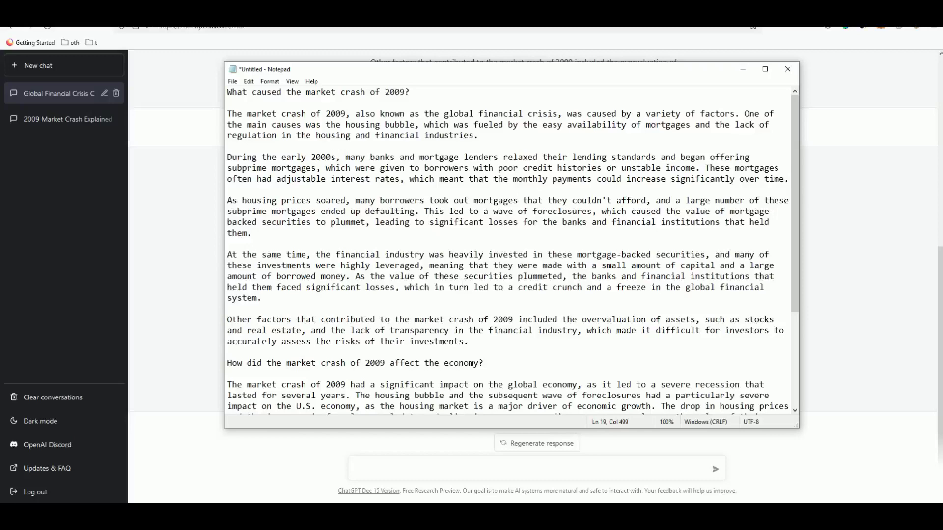
# Step: Minimize Notepad, review both ChatGPT answers, briefly check TheTextify's topic field, then come back
pyautogui.click(196, 284)
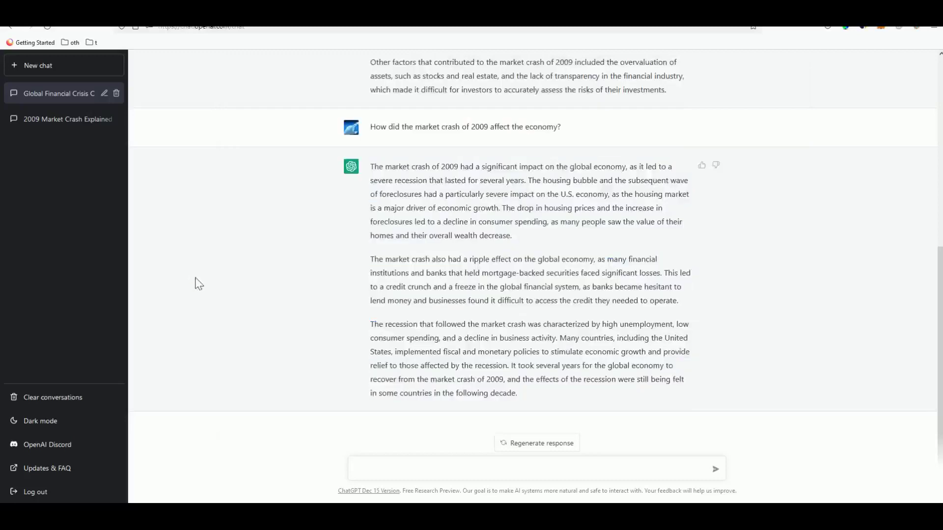
pyautogui.scroll(8, 247, 290)
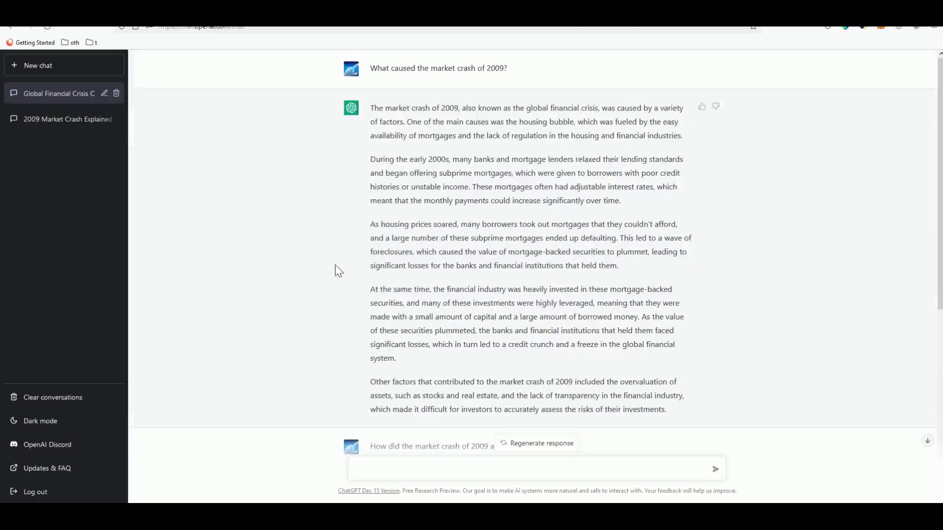
pyautogui.scroll(-6, 336, 267)
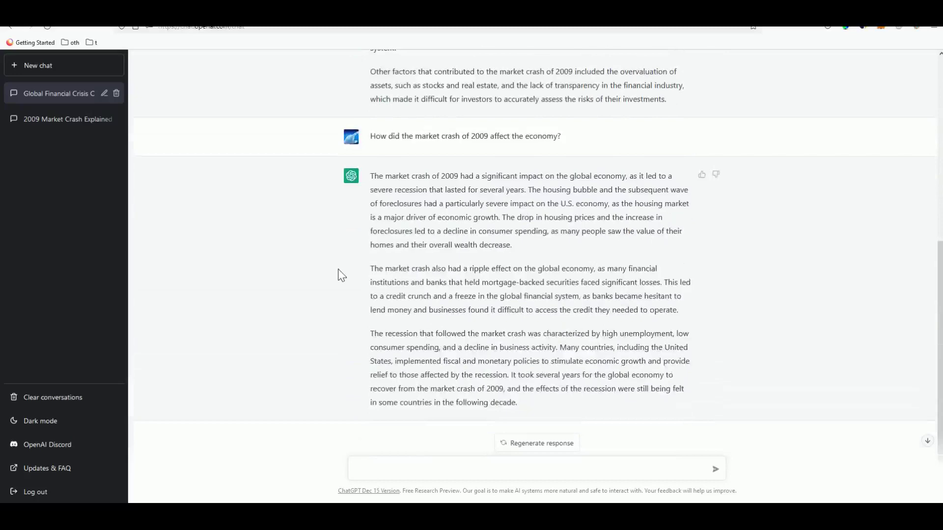
pyautogui.scroll(5, 364, 246)
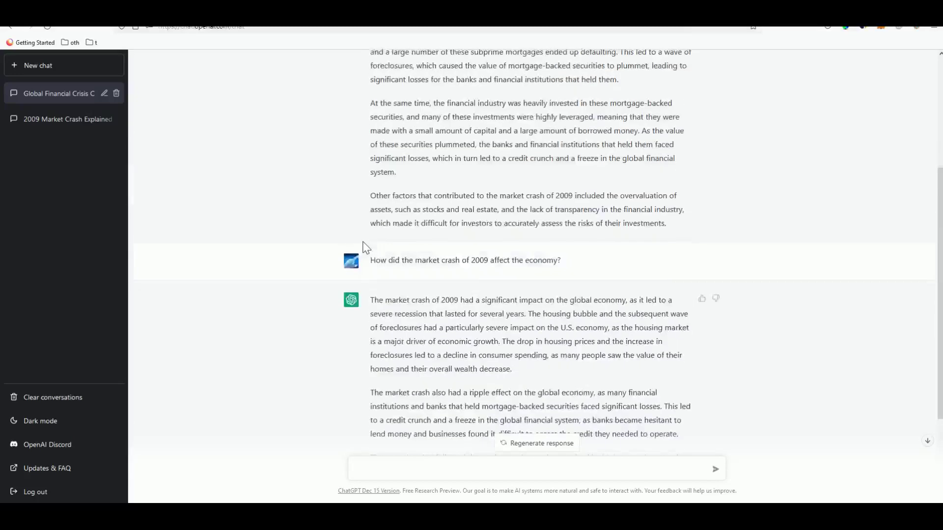
pyautogui.scroll(1, 370, 219)
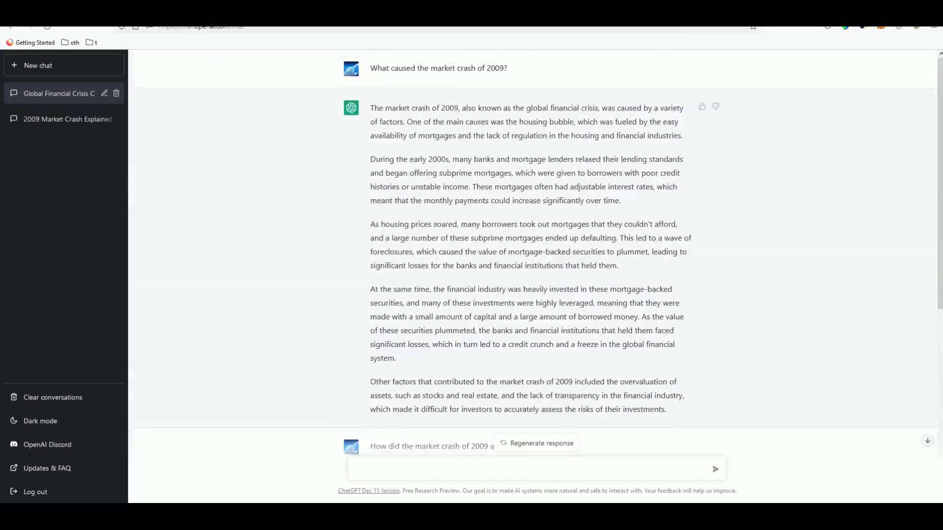
pyautogui.hotkey('ctrl', 'Tab')
pyautogui.scroll(3, 201, 184)
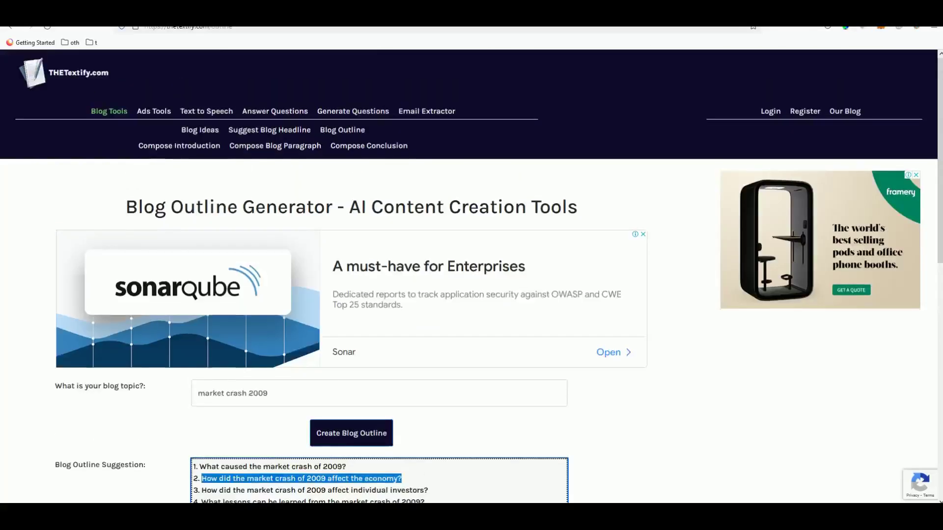
pyautogui.scroll(-2, 201, 183)
pyautogui.tripleClick(208, 293)
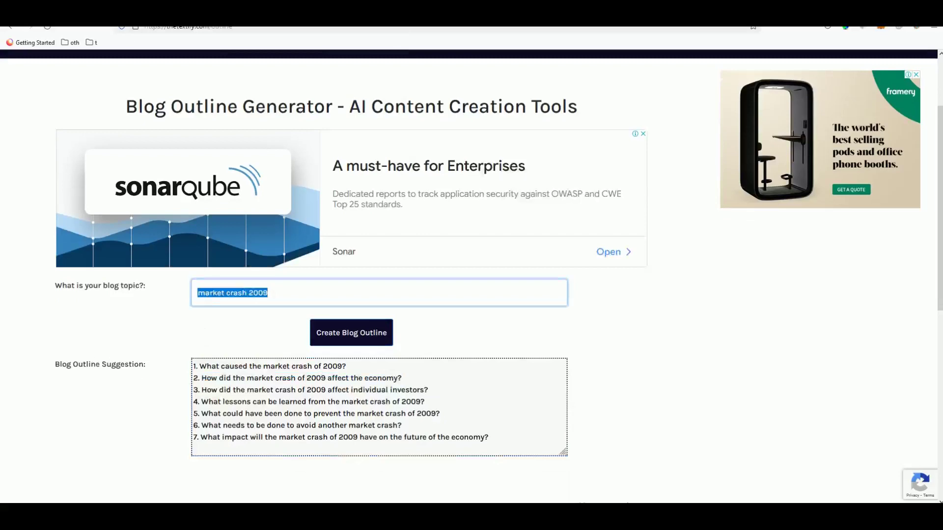
pyautogui.hotkey('ctrl', 'Tab')
pyautogui.scroll(-3, 446, 318)
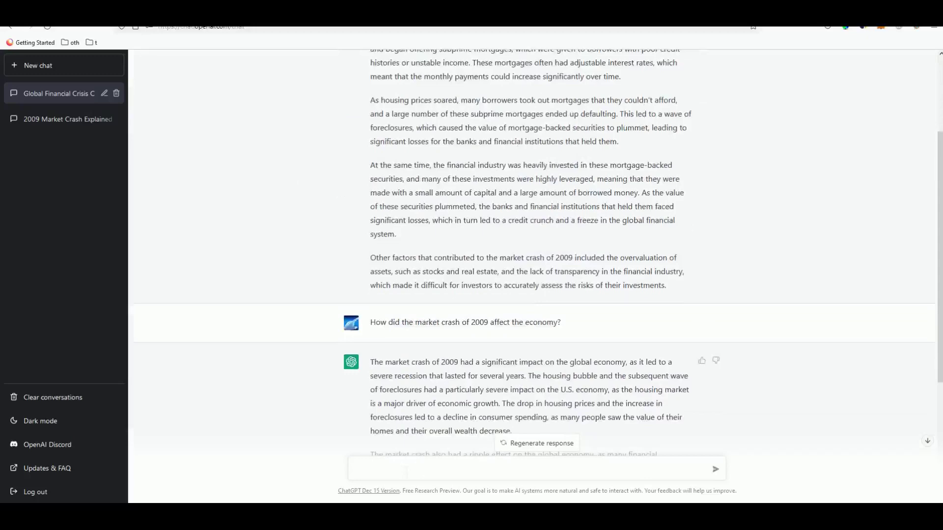
# Step: Return to the Notepad article and scroll up to the first market-crash question
pyautogui.hotkey('alt', 'Tab')
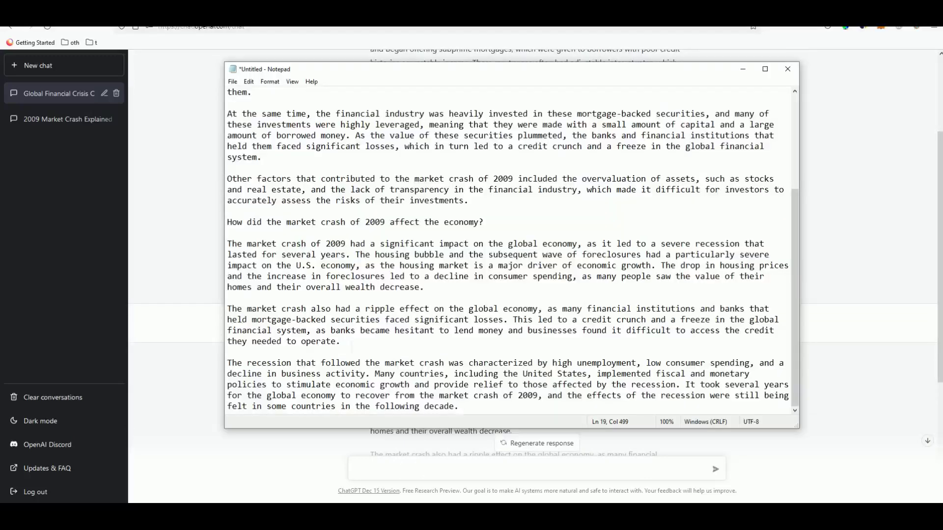
pyautogui.scroll(5, 508, 251)
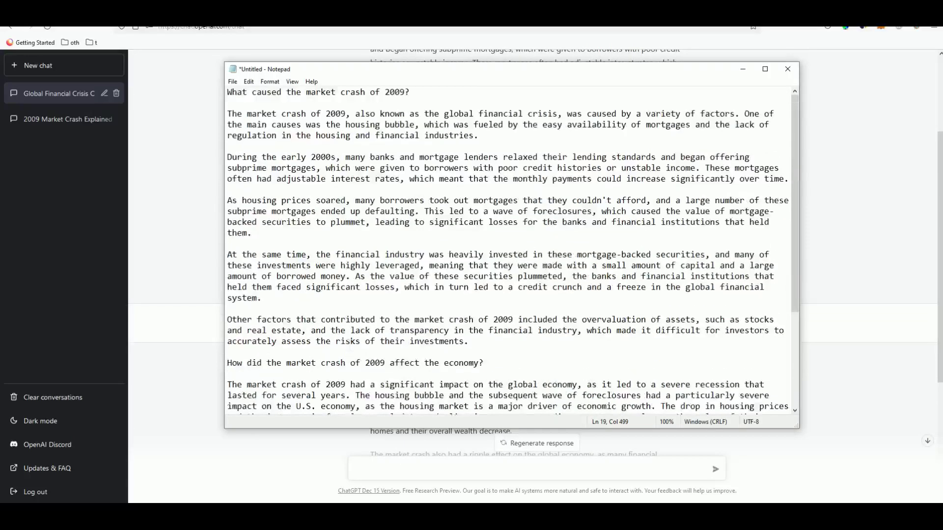